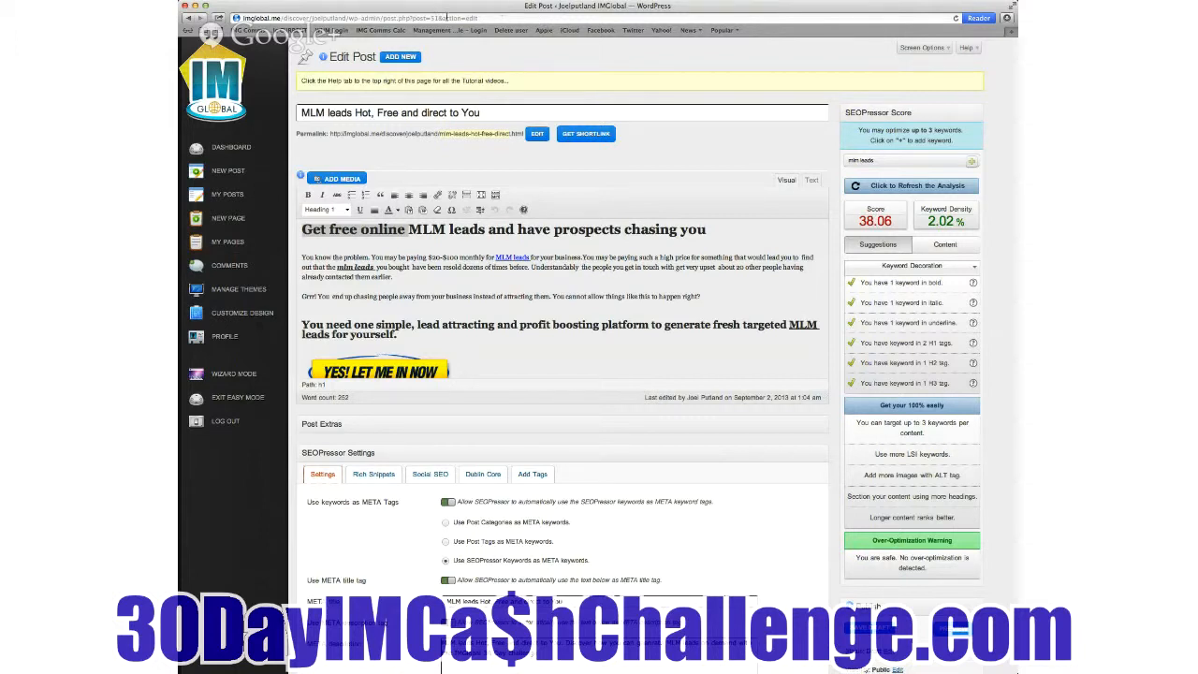
# - Review the post's body from headline to closing line and the placement of the keyword "MLM leads" in the post title
pyautogui.scroll(1, 632, 110)
pyautogui.scroll(-5, 589, 276)
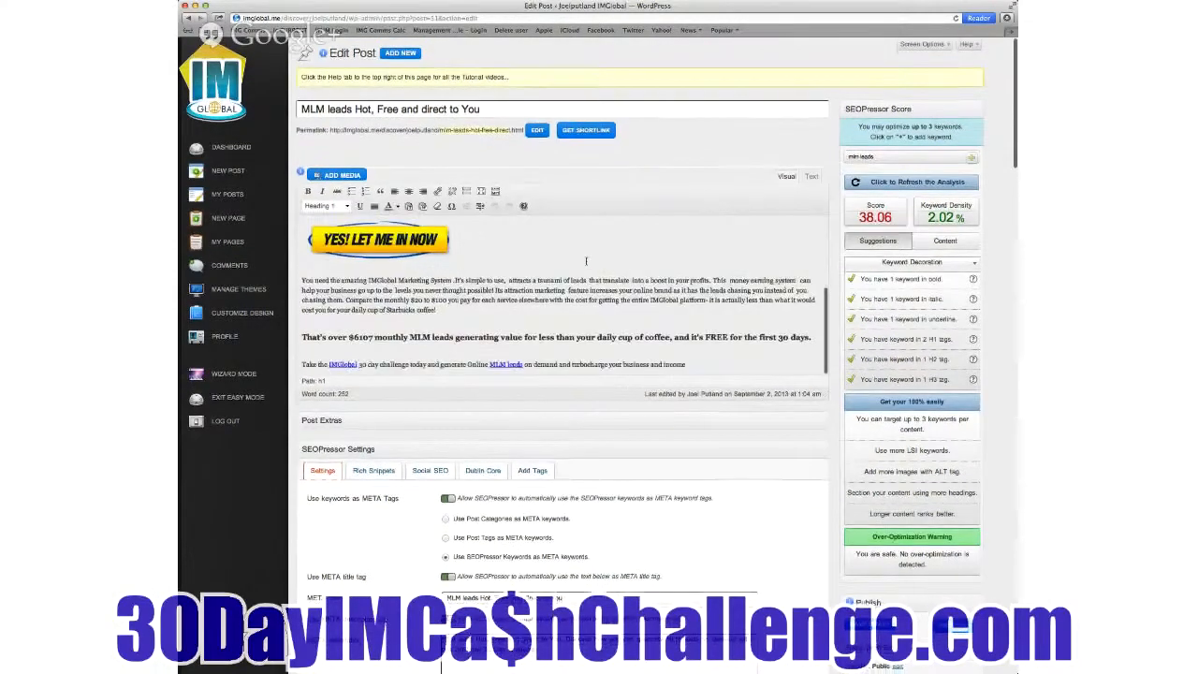
pyautogui.scroll(-2, 585, 261)
pyautogui.scroll(3, 586, 261)
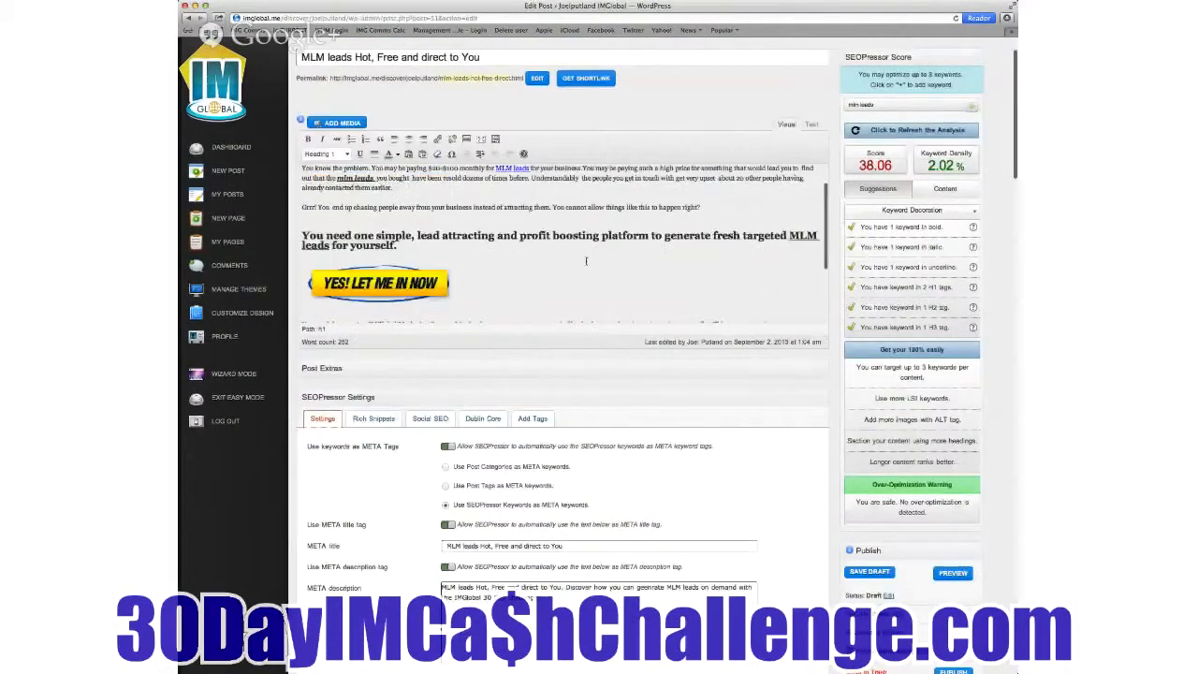
pyautogui.scroll(5, 586, 261)
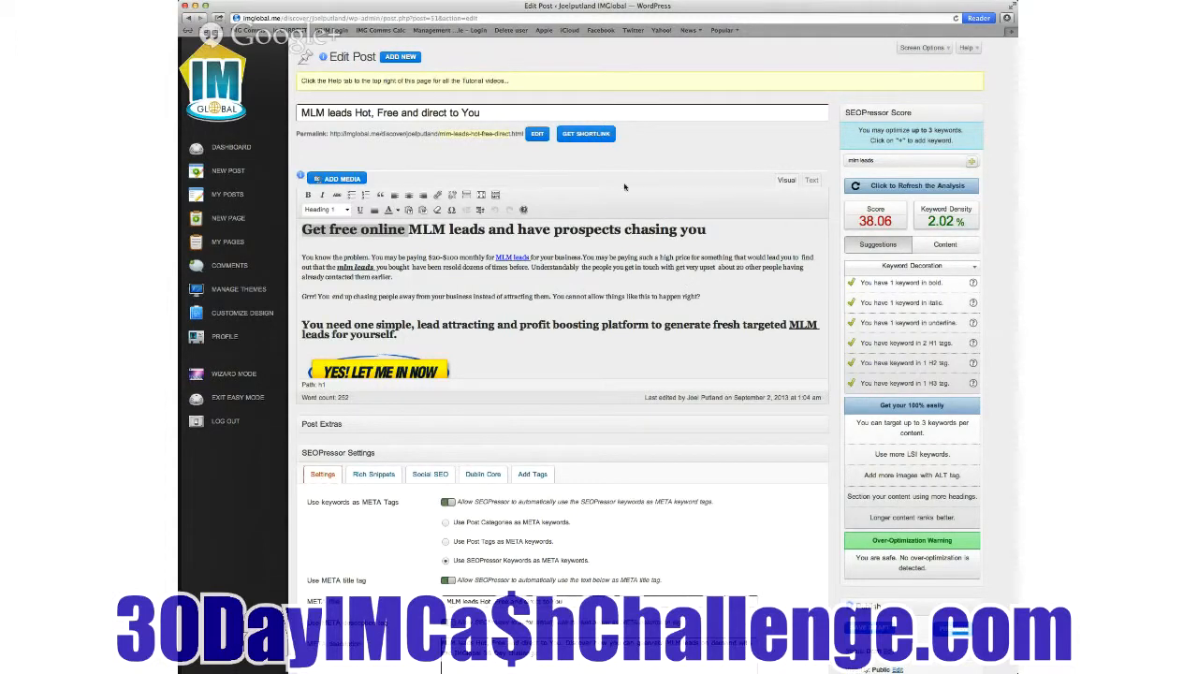
pyautogui.click(482, 112)
pyautogui.moveTo(482, 112); pyautogui.dragTo(352, 113)
pyautogui.click(302, 112)
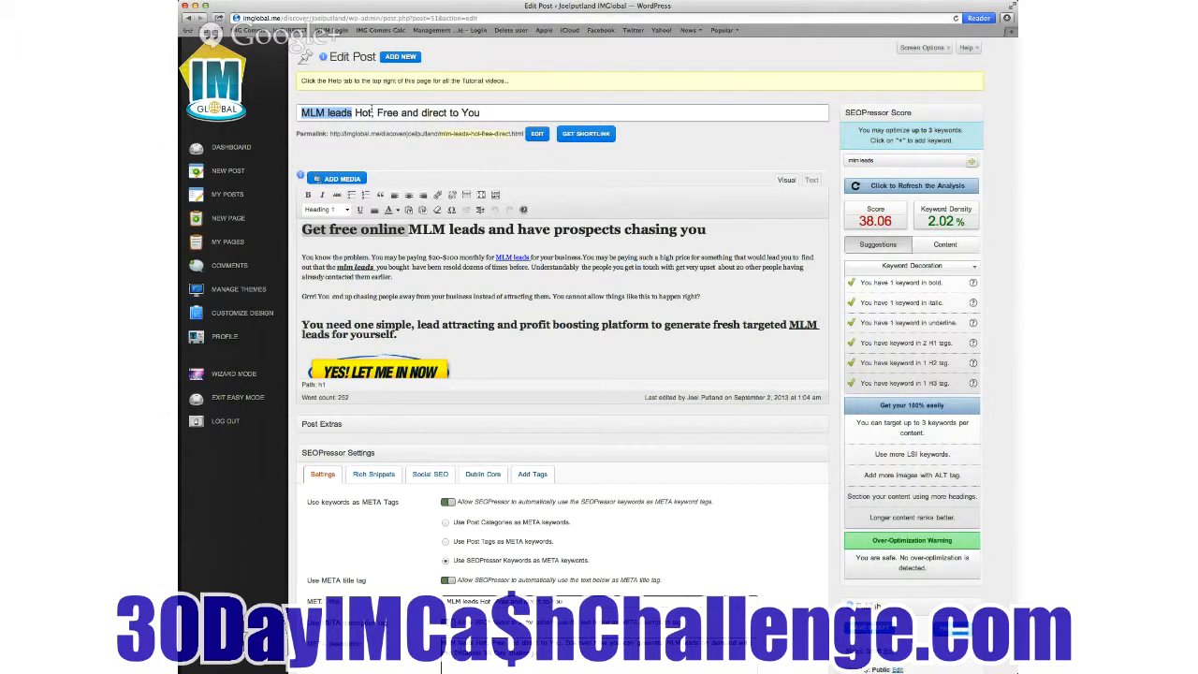
pyautogui.click(330, 112)
pyautogui.moveTo(301, 111); pyautogui.dragTo(488, 114)
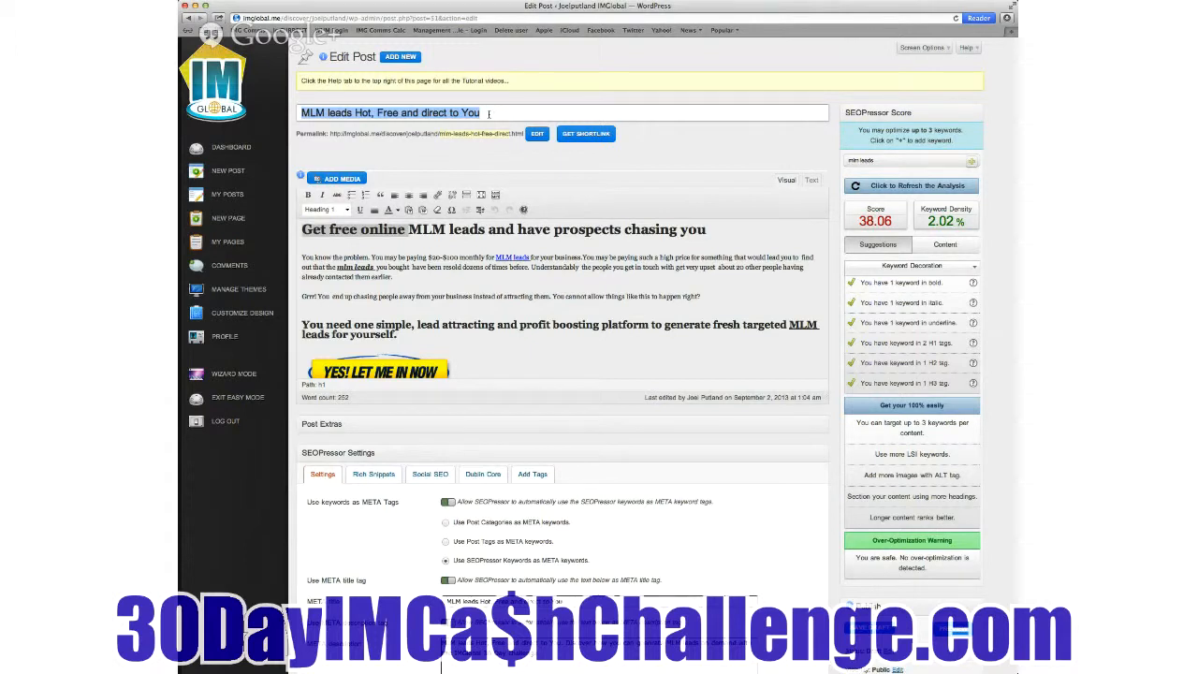
pyautogui.click(325, 113)
pyautogui.moveTo(301, 114); pyautogui.dragTo(352, 114)
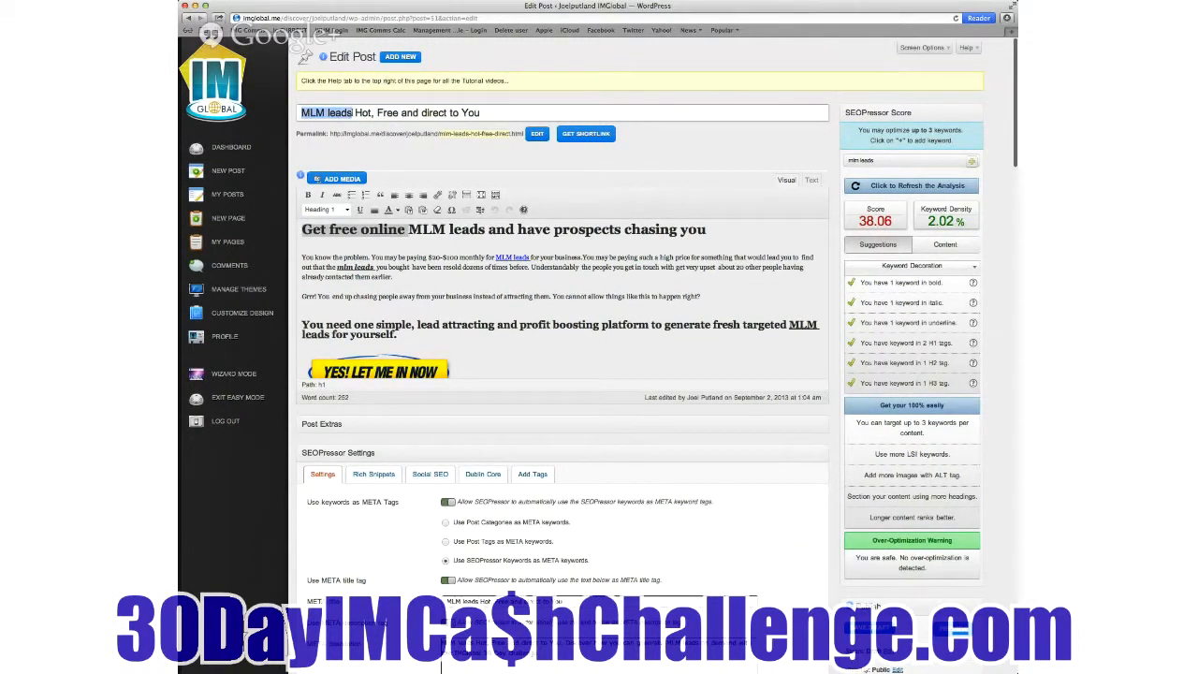
# - Check the SEOPressor keyword and the bold, italic and underlined "MLM leads" occurrences in the post against the keyword decoration list
pyautogui.click(902, 163)
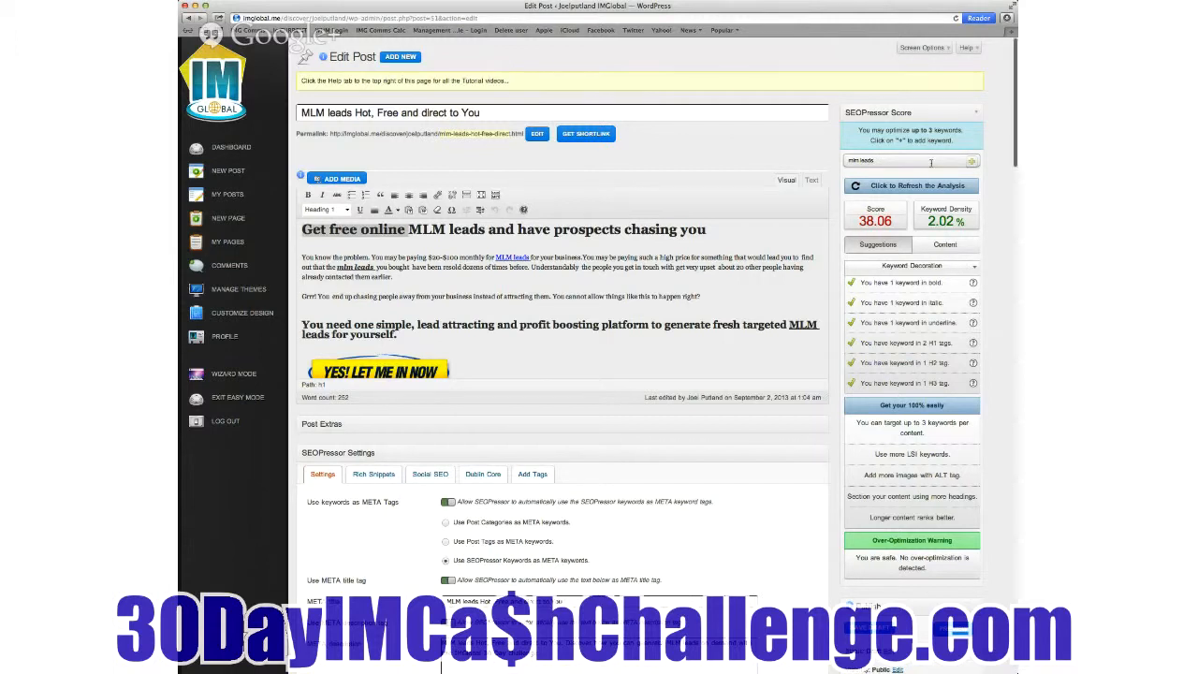
pyautogui.scroll(-1, 955, 163)
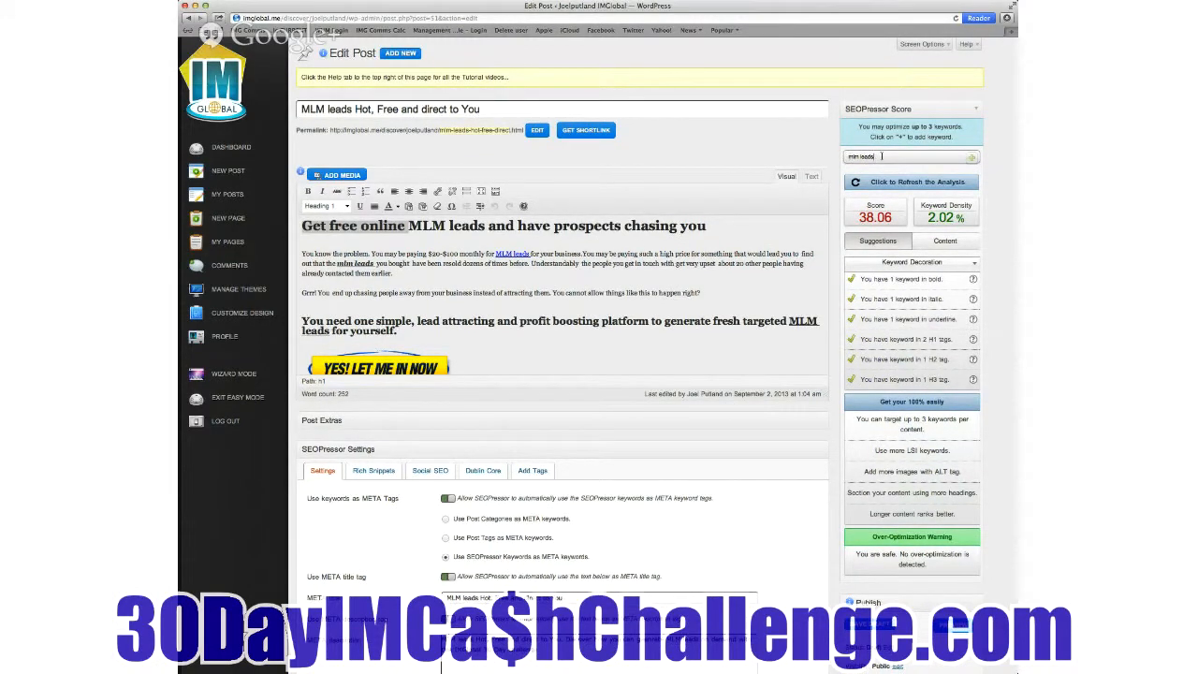
pyautogui.click(910, 186)
pyautogui.scroll(1, 940, 281)
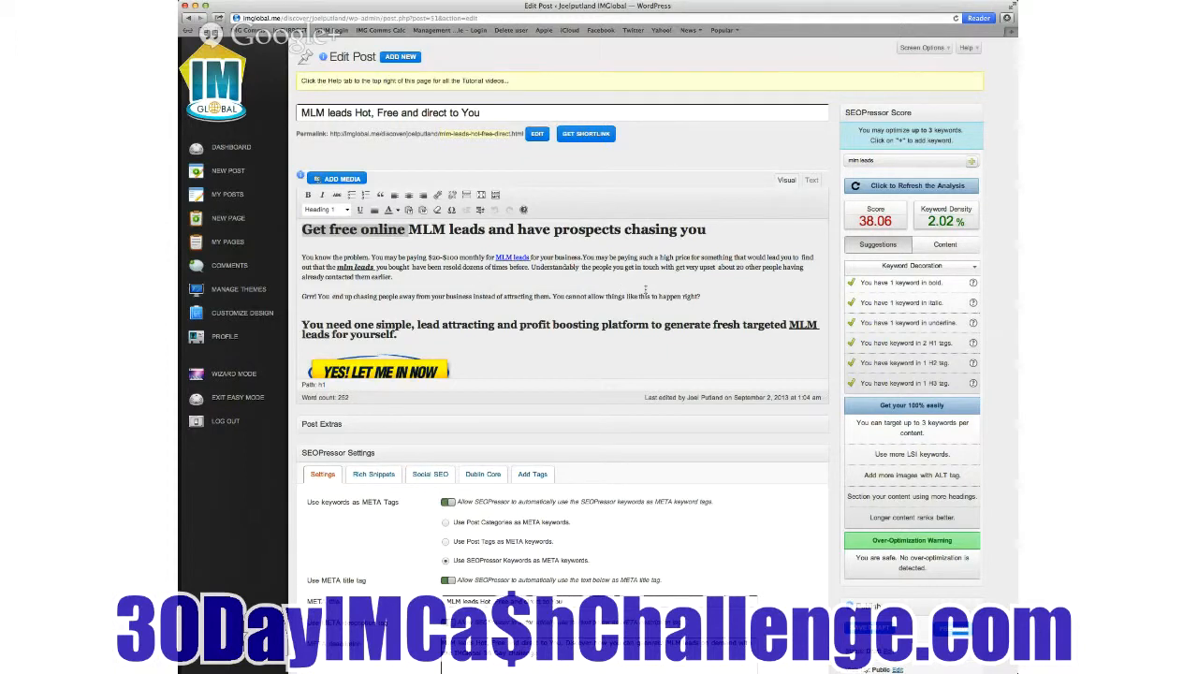
pyautogui.click(742, 324)
pyautogui.moveTo(789, 323); pyautogui.dragTo(330, 335)
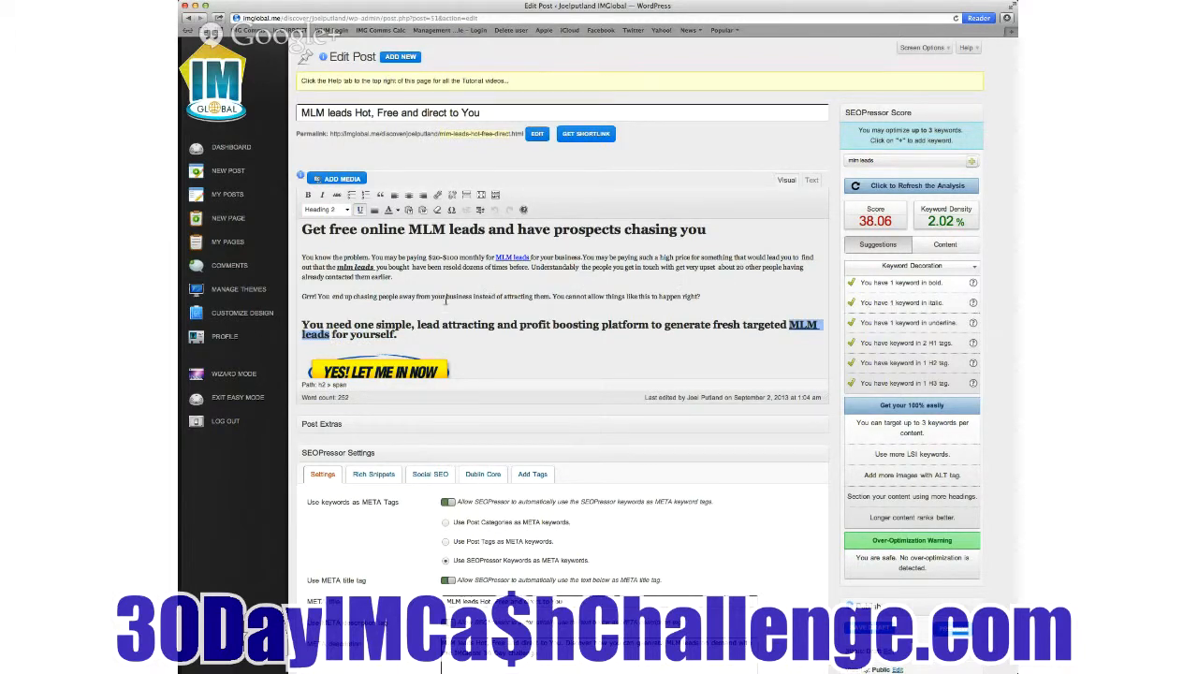
pyautogui.moveTo(336, 267); pyautogui.dragTo(374, 268)
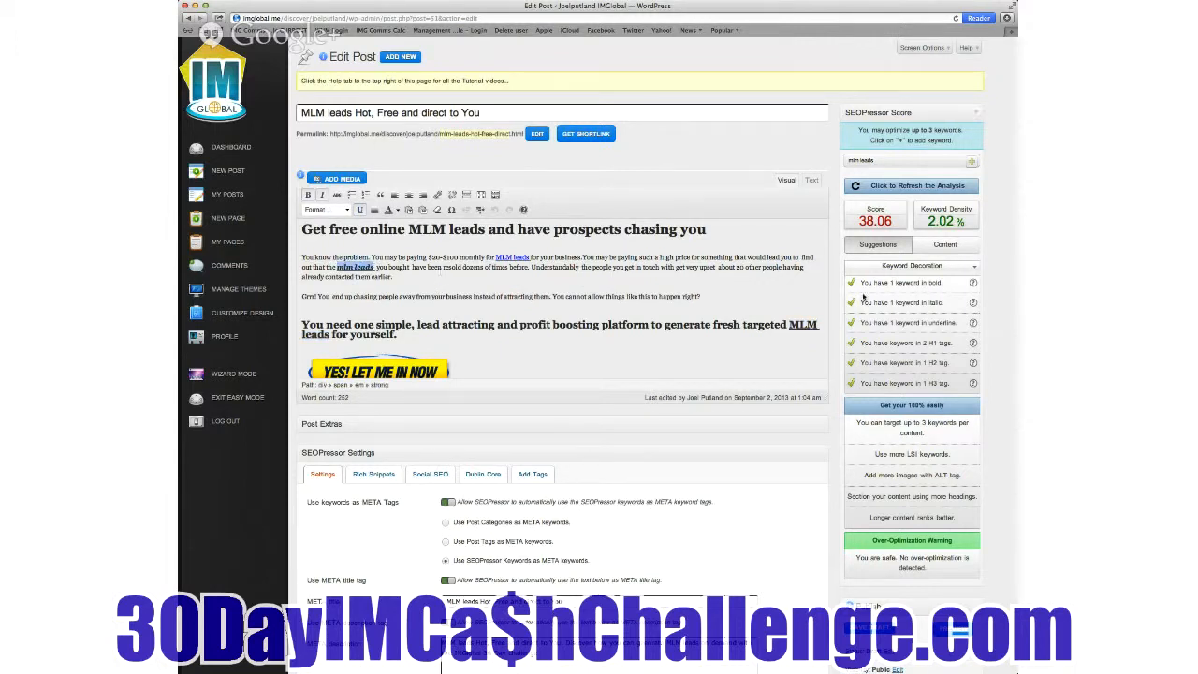
pyautogui.click(334, 266)
pyautogui.moveTo(334, 267); pyautogui.dragTo(375, 268)
pyautogui.moveTo(788, 324); pyautogui.dragTo(329, 335)
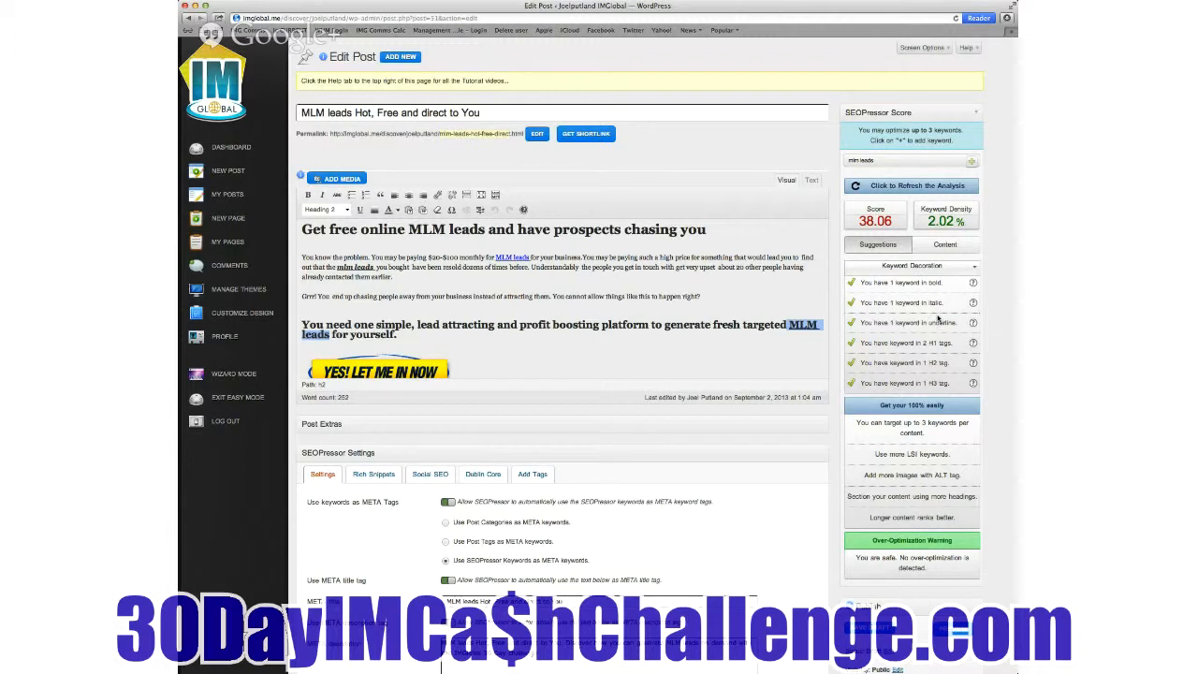
pyautogui.scroll(-3, 937, 319)
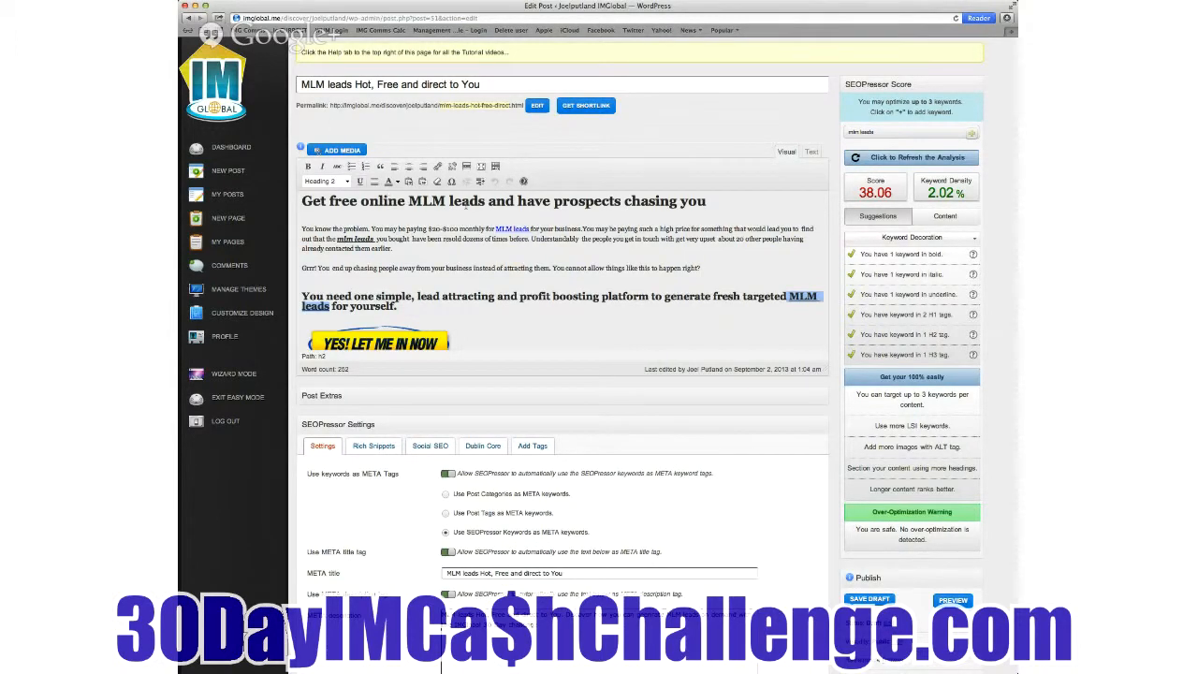
pyautogui.scroll(1, 367, 185)
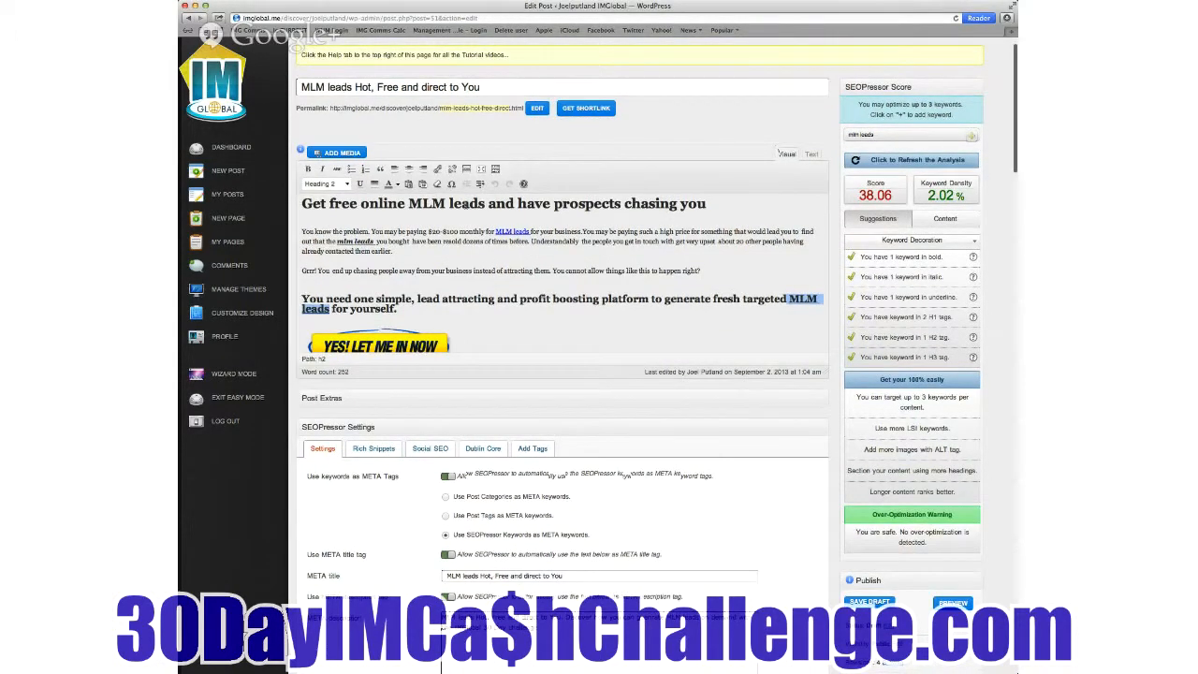
pyautogui.scroll(1, 465, 205)
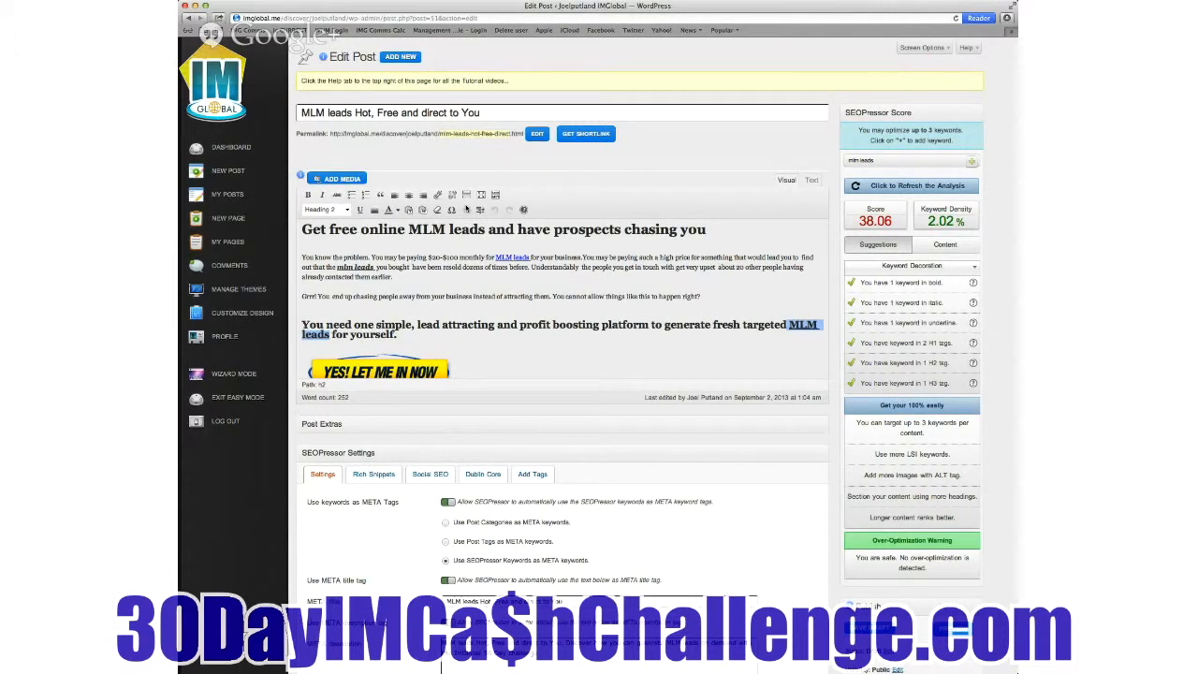
# - Try Heading 2 and Heading 3 on the opening "Get free online MLM leads" line and return it to Heading 1
pyautogui.click(329, 230)
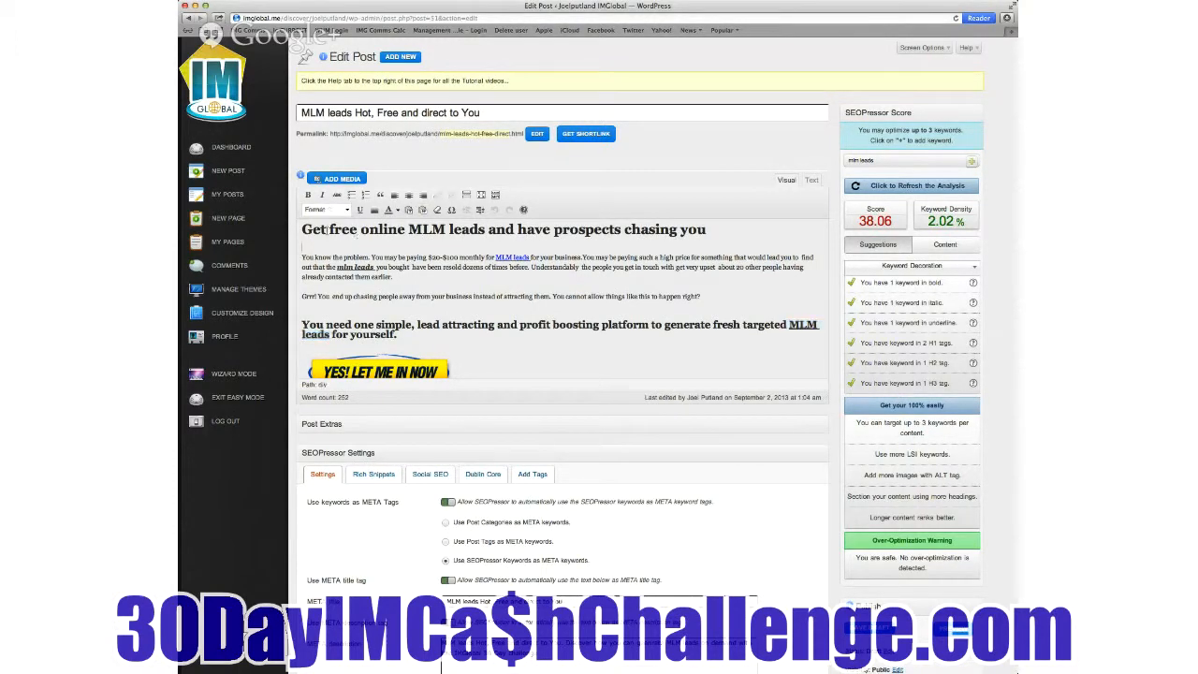
pyautogui.moveTo(301, 231); pyautogui.dragTo(709, 231)
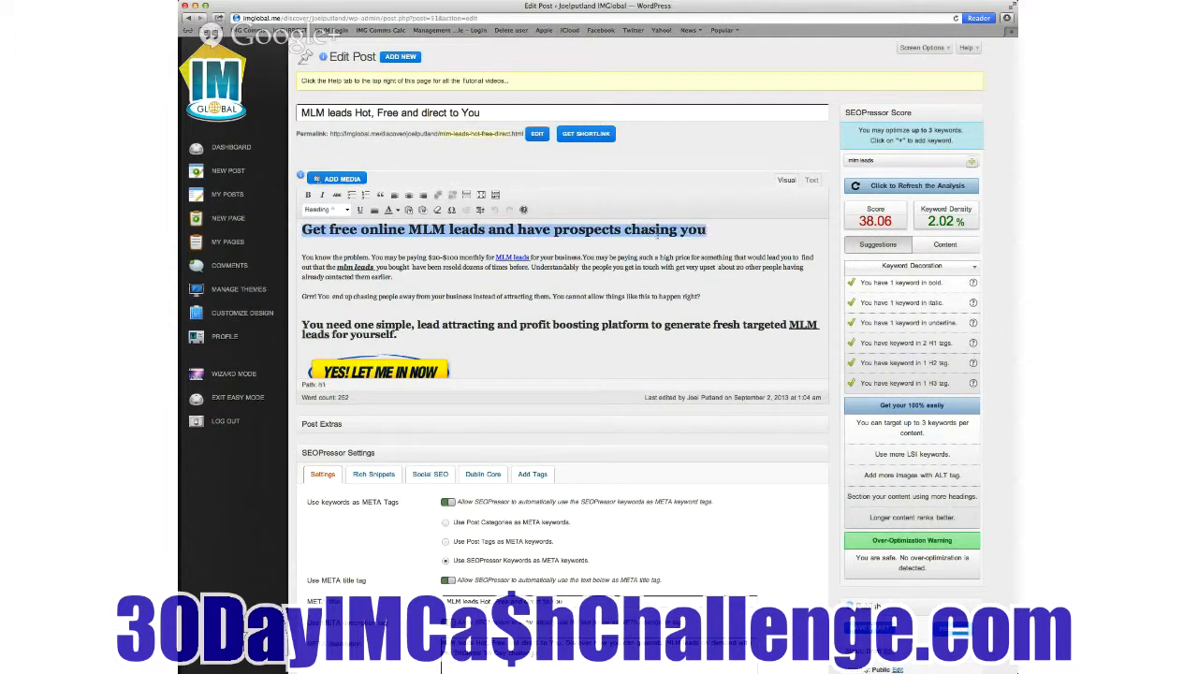
pyautogui.click(346, 211)
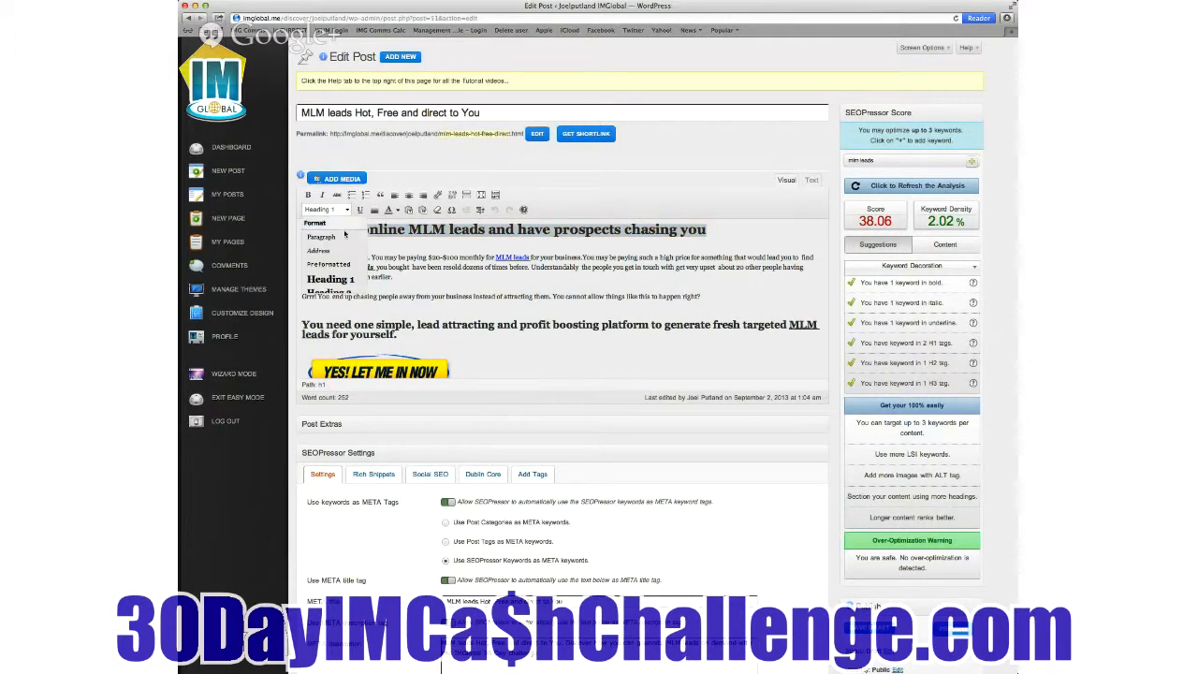
pyautogui.click(330, 292)
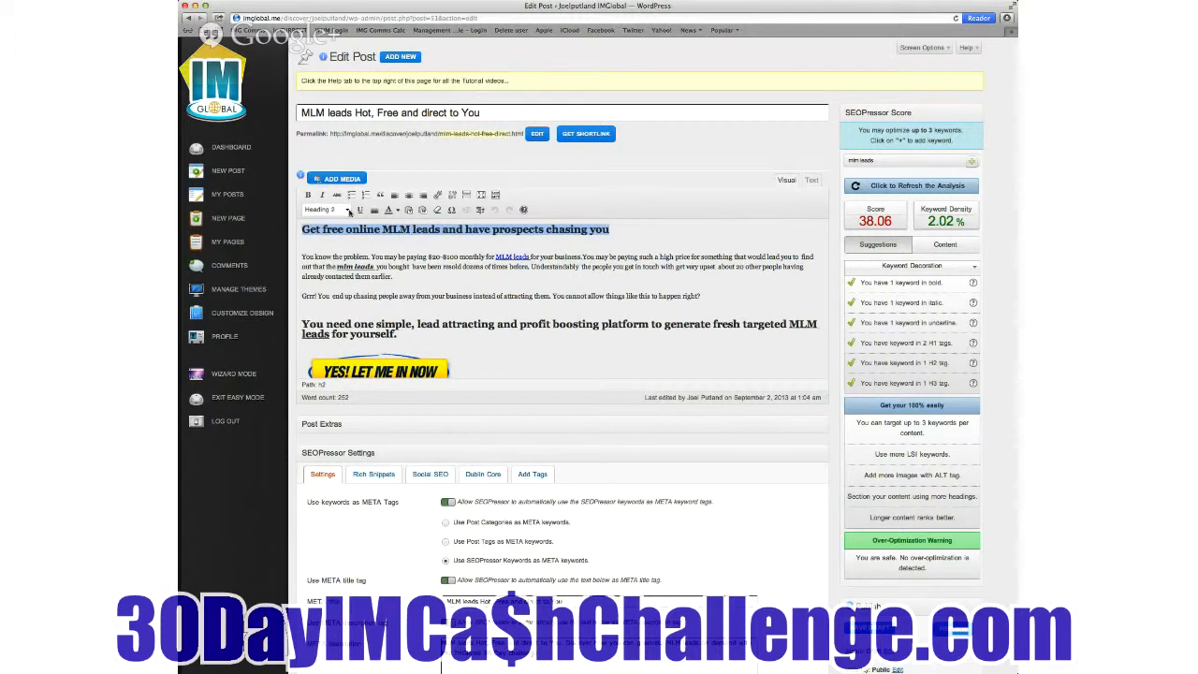
pyautogui.click(348, 210)
pyautogui.scroll(-2, 346, 272)
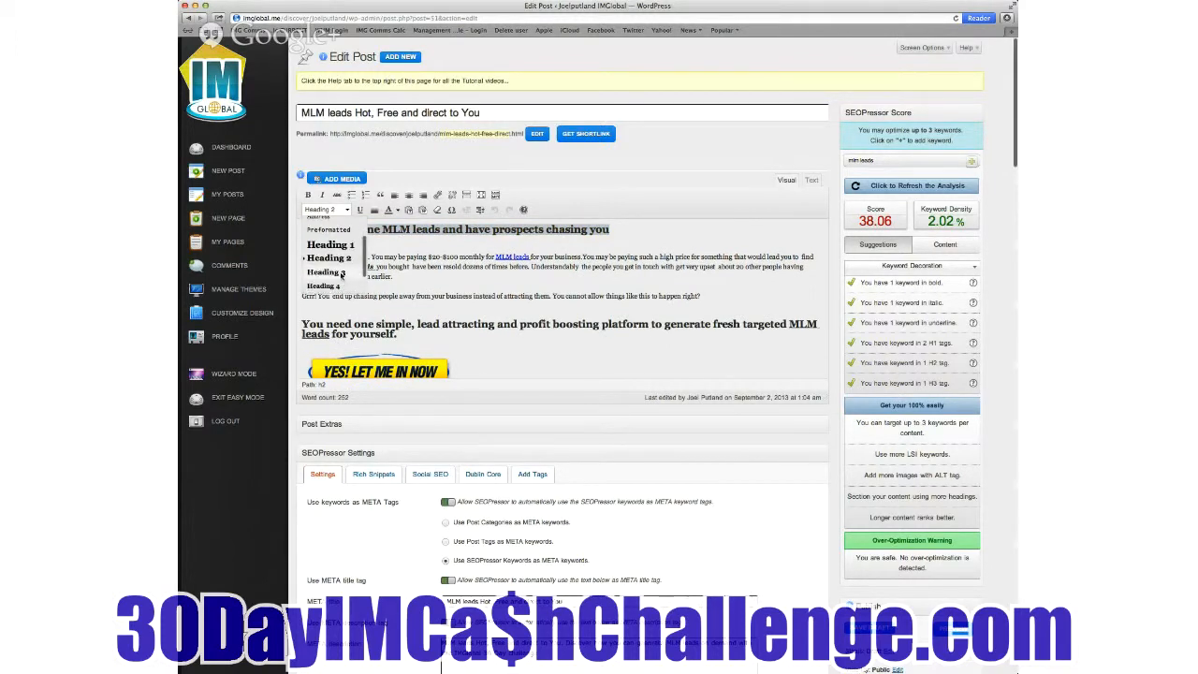
pyautogui.click(339, 276)
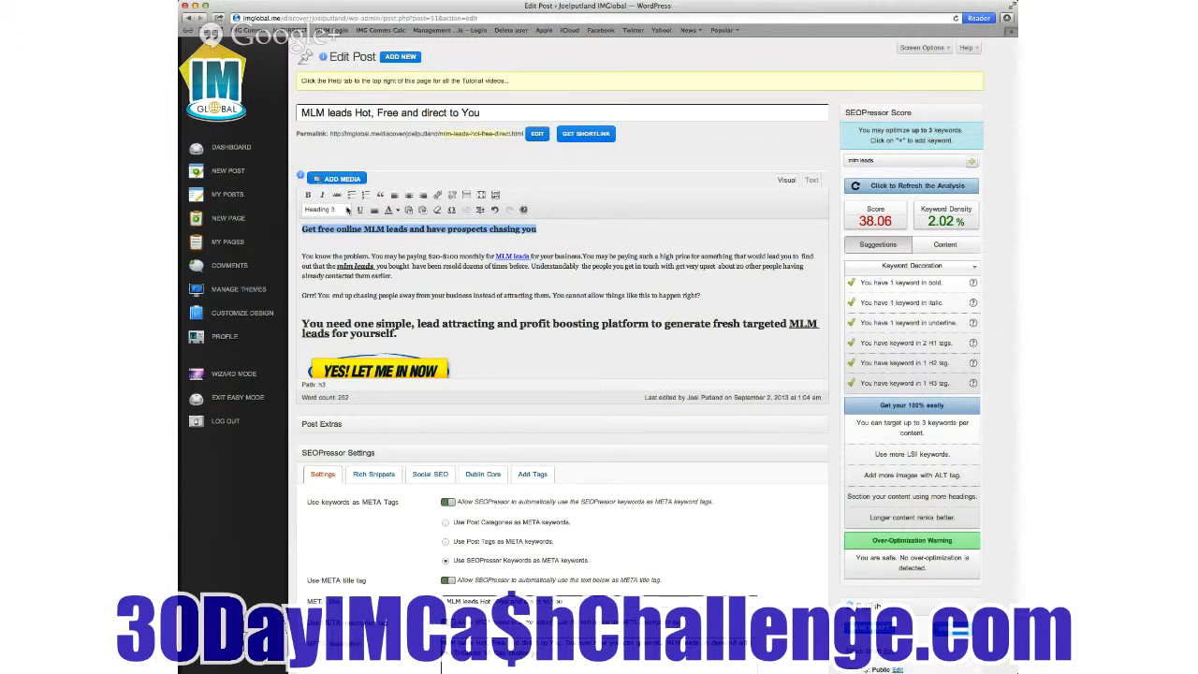
pyautogui.click(349, 210)
pyautogui.click(350, 245)
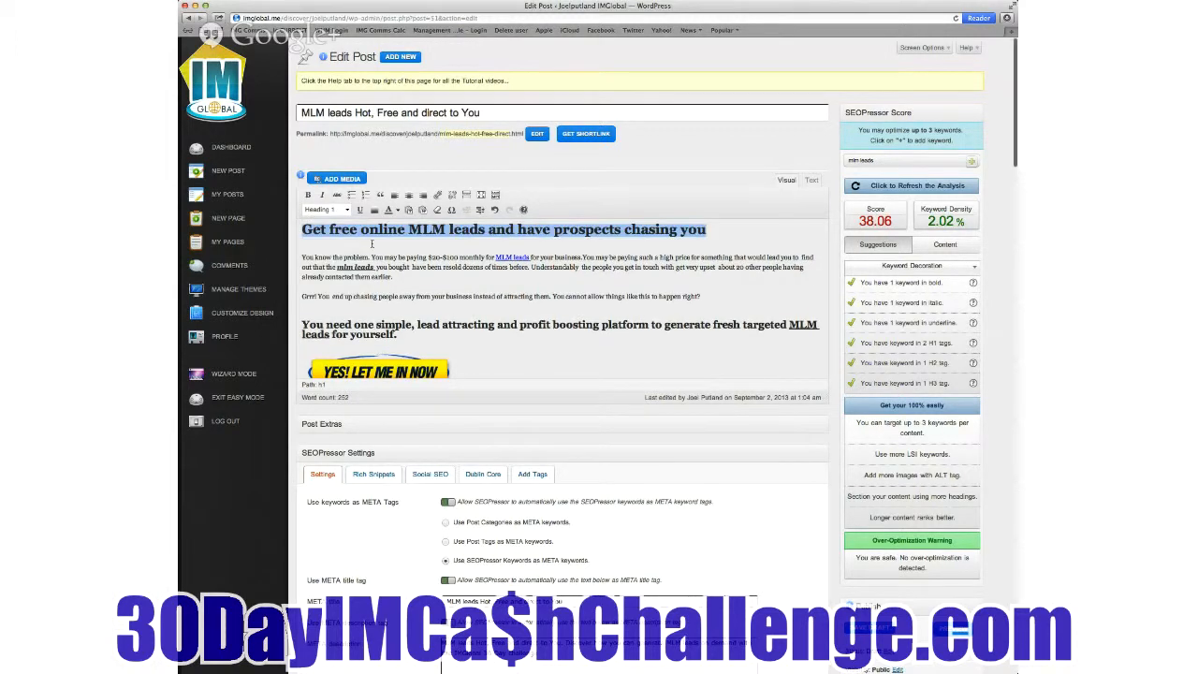
# - Try the Paragraph format on the "You need one simple, lead attracting" line and return it to Heading 2
pyautogui.scroll(-2, 304, 281)
pyautogui.tripleClick(303, 283)
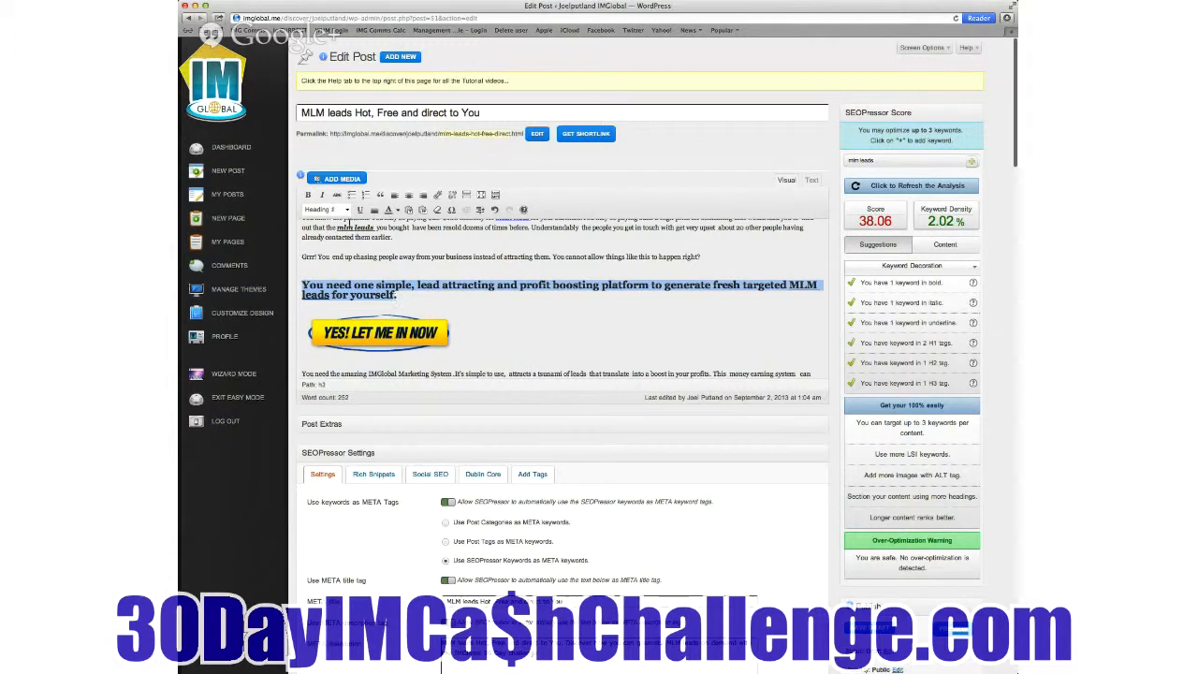
pyautogui.click(346, 210)
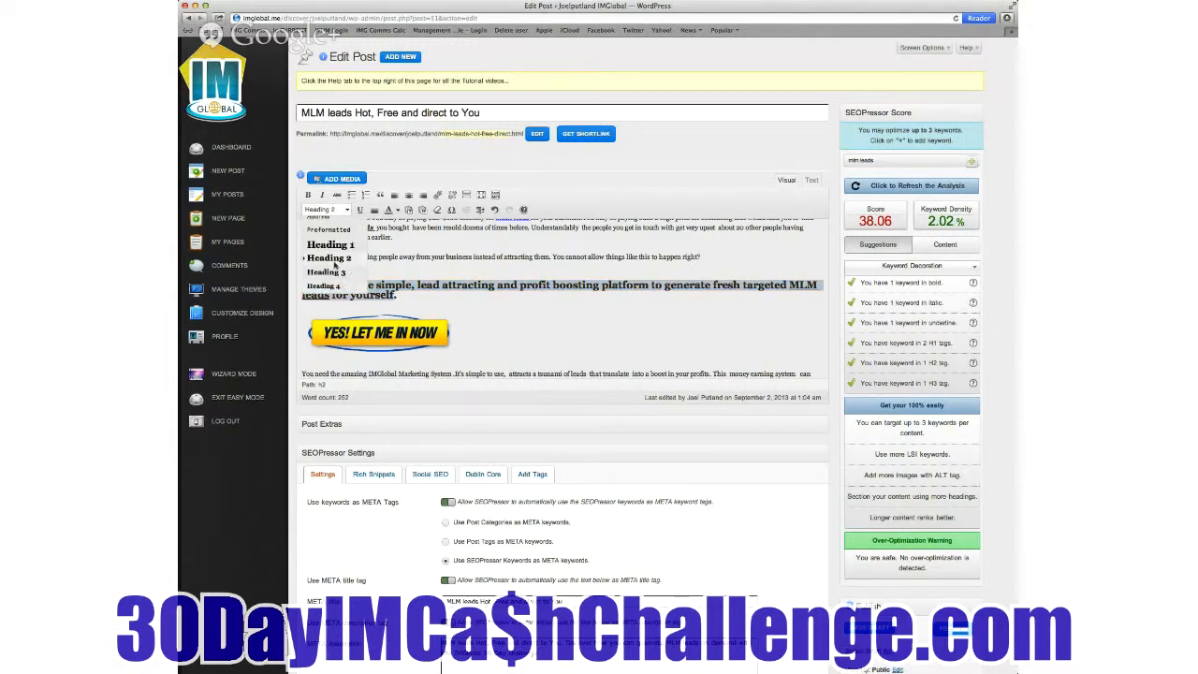
pyautogui.click(327, 221)
pyautogui.scroll(-2, 521, 290)
pyautogui.scroll(2, 521, 290)
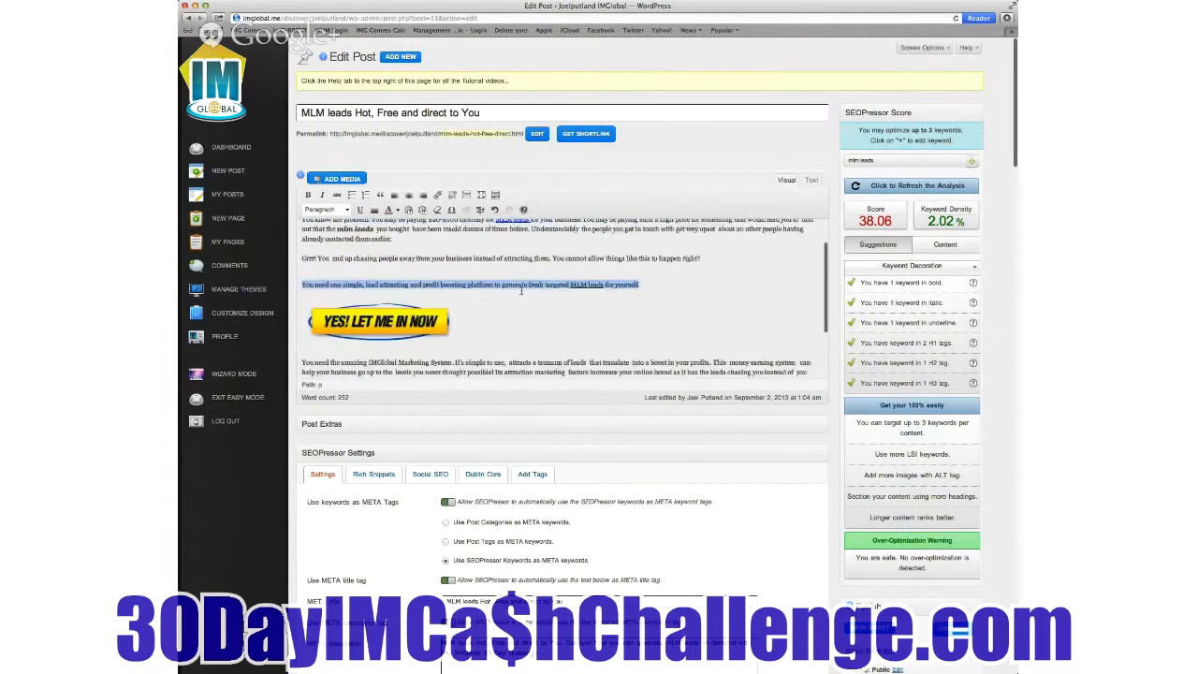
pyautogui.moveTo(642, 285); pyautogui.dragTo(301, 284)
pyautogui.click(347, 209)
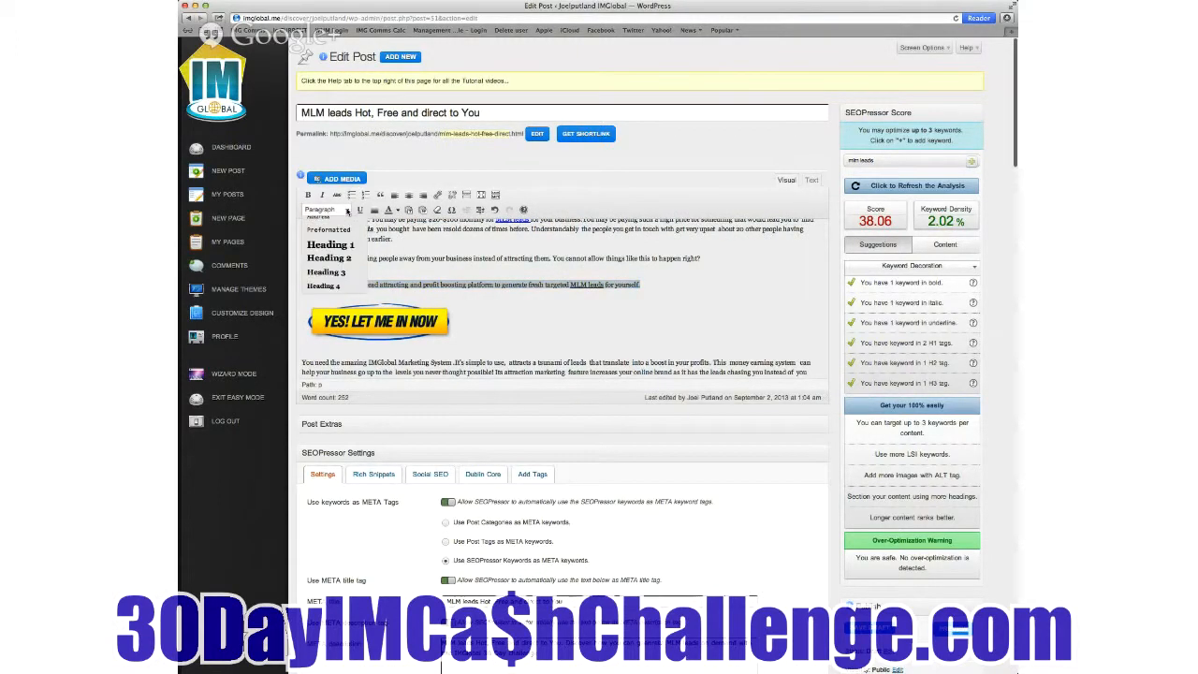
pyautogui.click(344, 258)
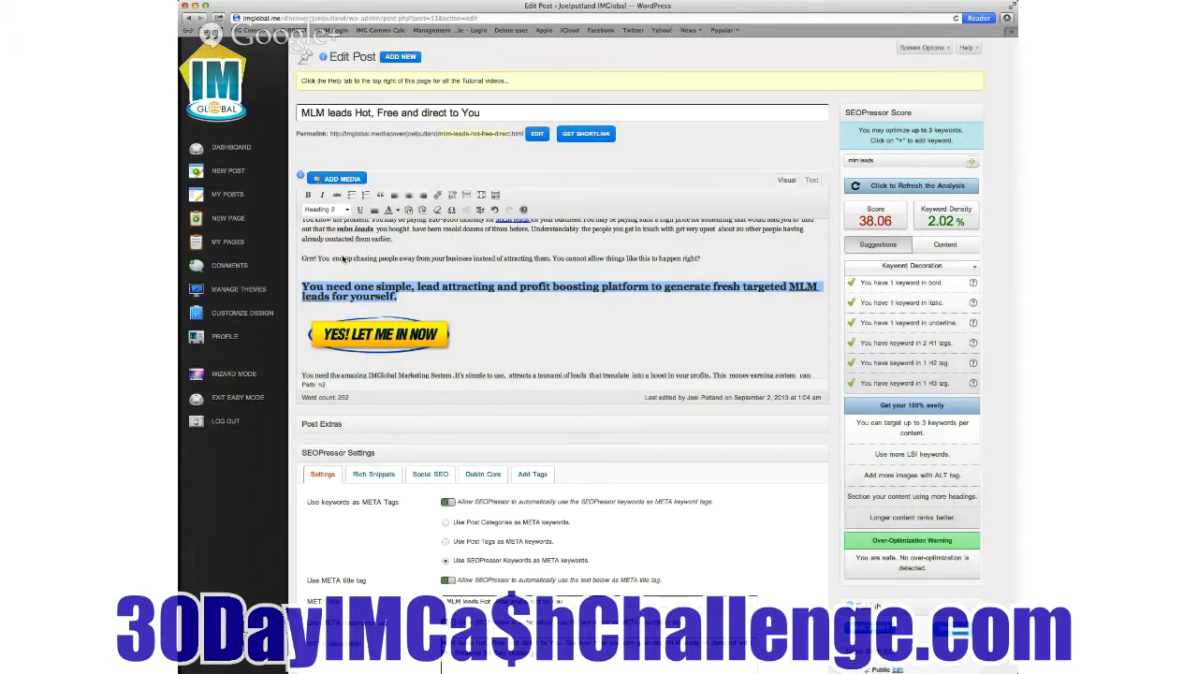
# - Examine the format of the "That's over $6107 monthly MLM leads" subheading and the headings across the rest of the post
pyautogui.scroll(-5, 343, 259)
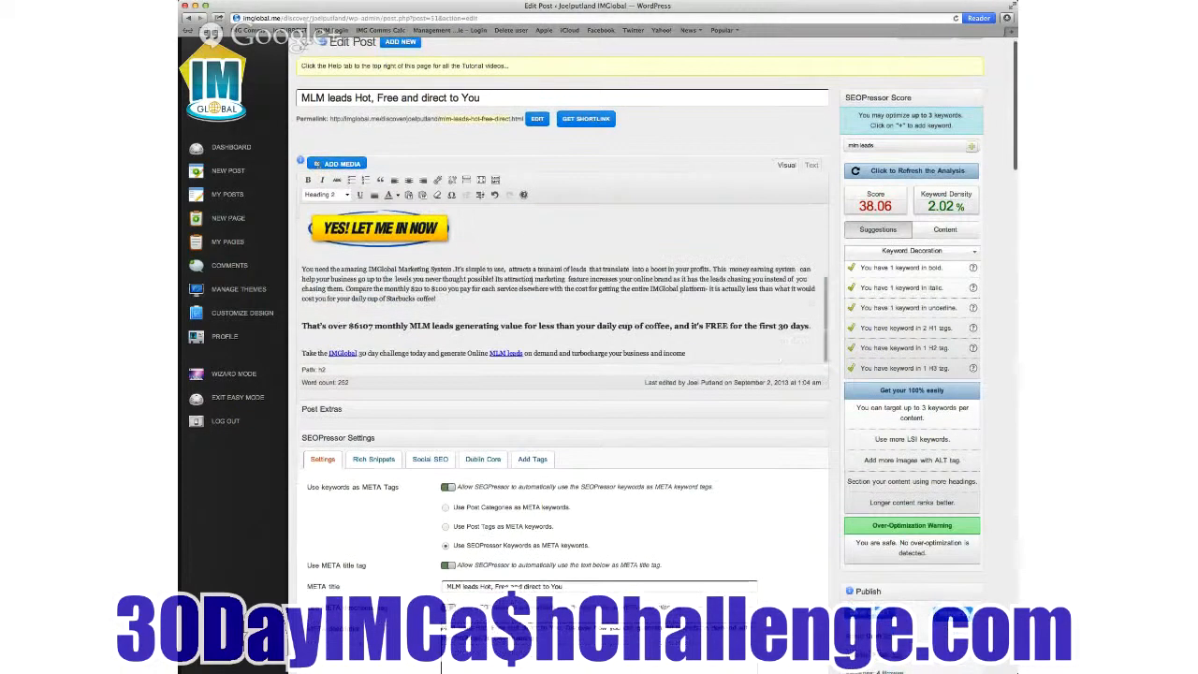
pyautogui.moveTo(302, 327); pyautogui.dragTo(810, 325)
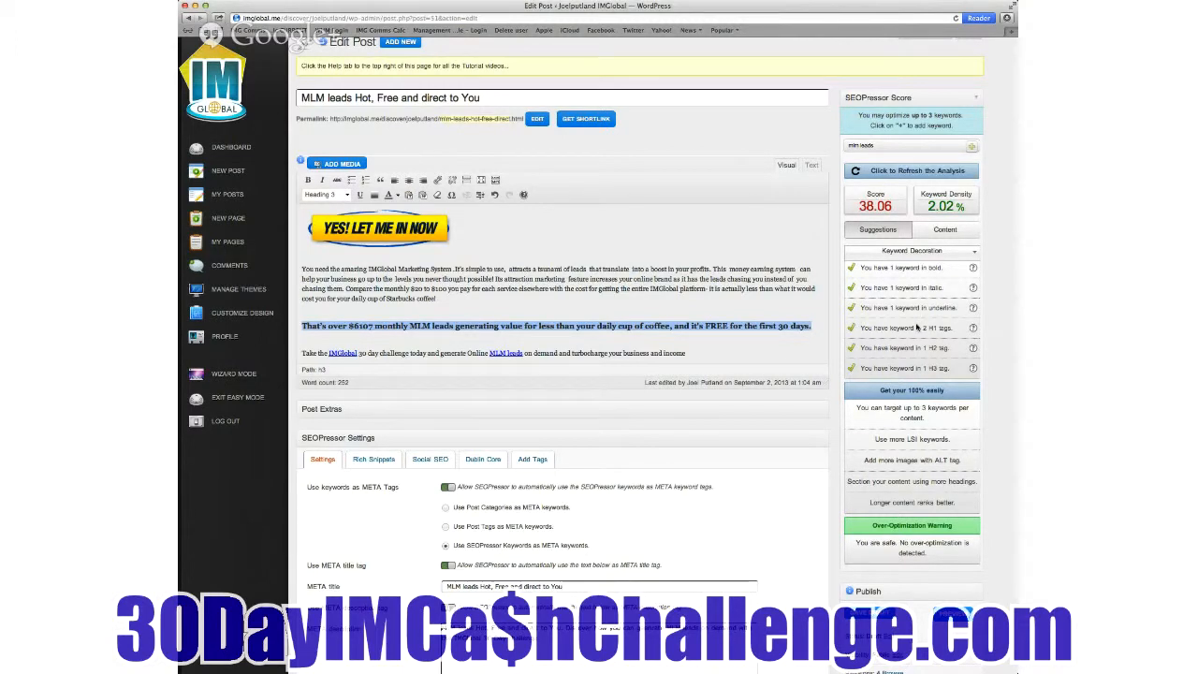
pyautogui.scroll(2, 698, 260)
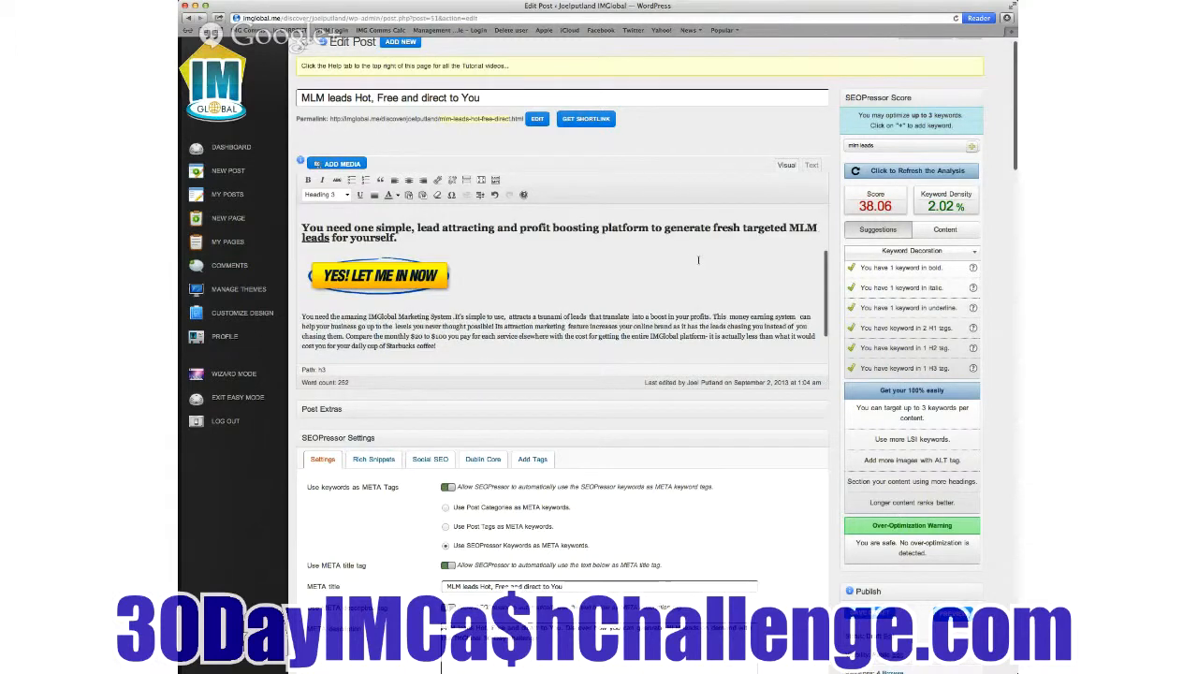
pyautogui.scroll(4, 698, 260)
pyautogui.scroll(-3, 681, 321)
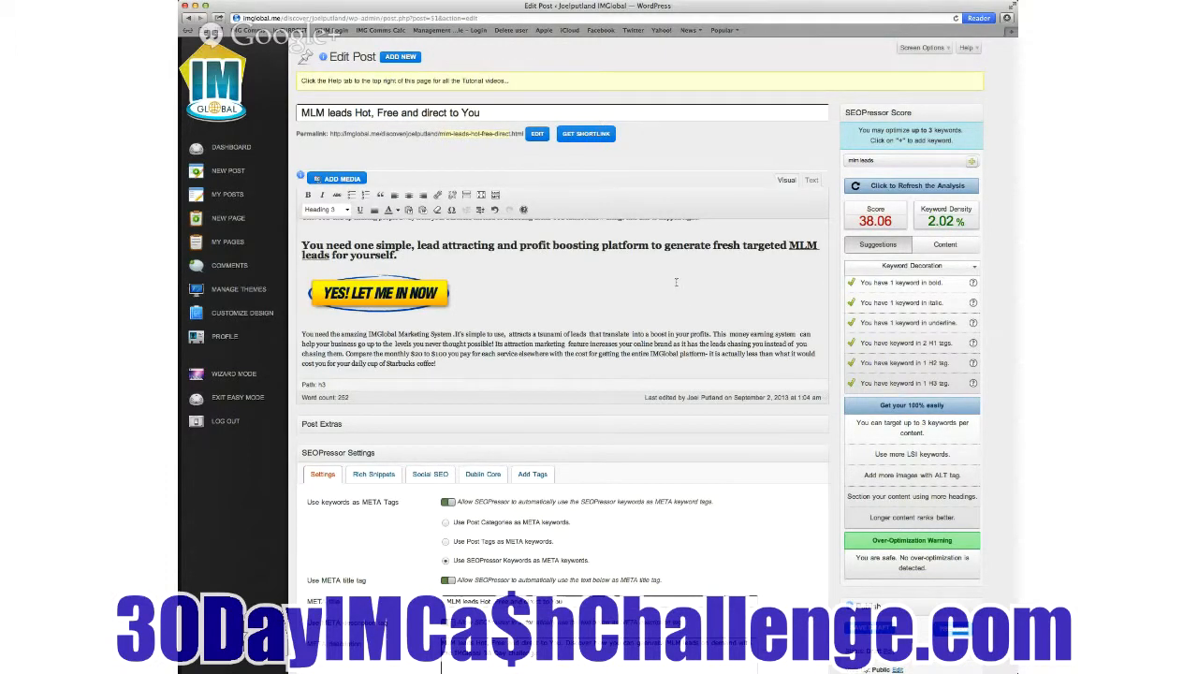
pyautogui.scroll(-1, 675, 281)
pyautogui.scroll(-2, 675, 282)
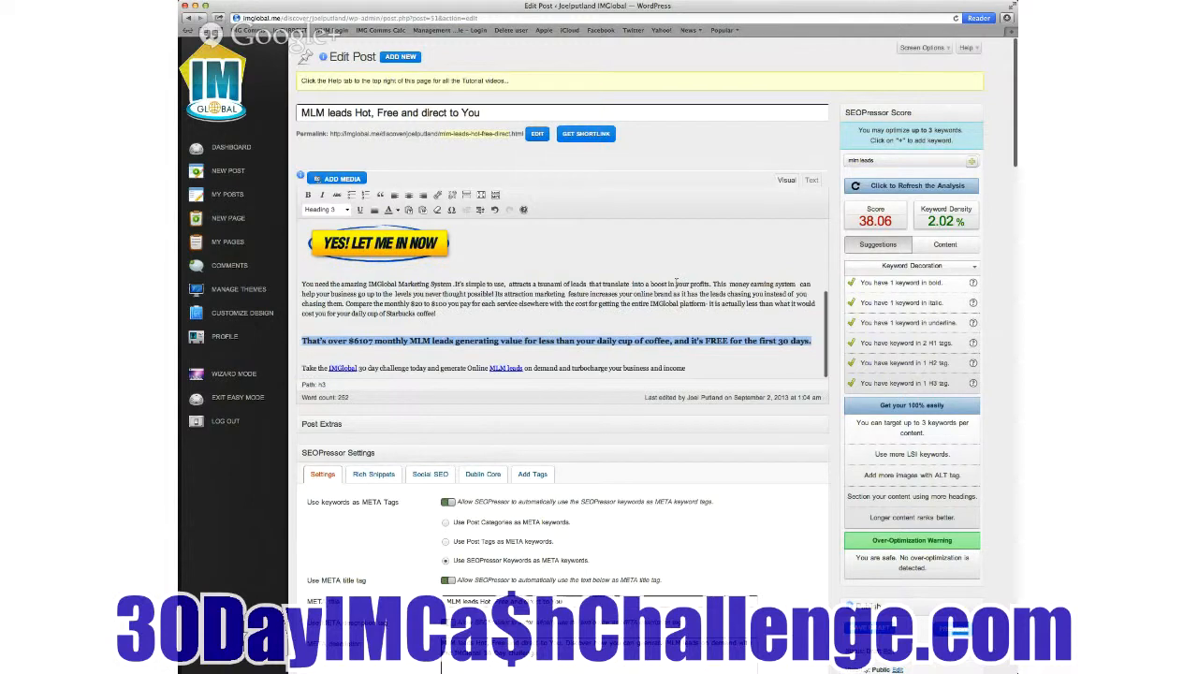
# - Compare the META title in the SEOPressor settings with the post title
pyautogui.scroll(-5, 675, 281)
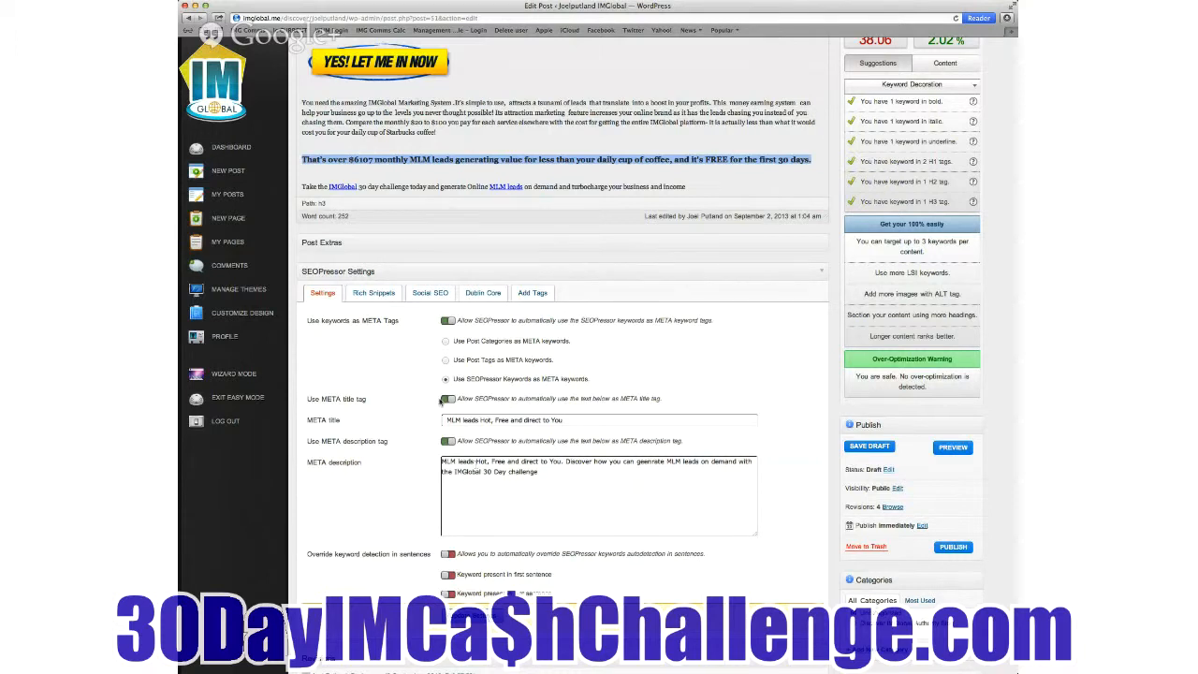
pyautogui.moveTo(447, 419); pyautogui.dragTo(531, 416)
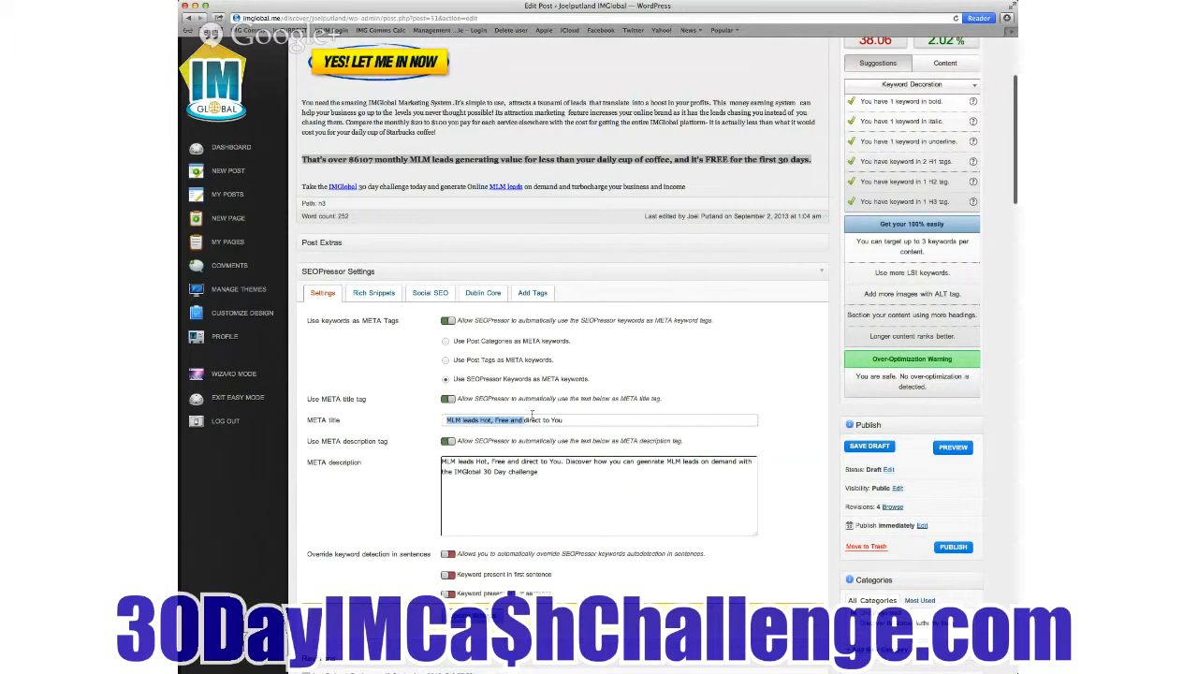
pyautogui.scroll(3, 531, 415)
pyautogui.moveTo(481, 54); pyautogui.dragTo(294, 52)
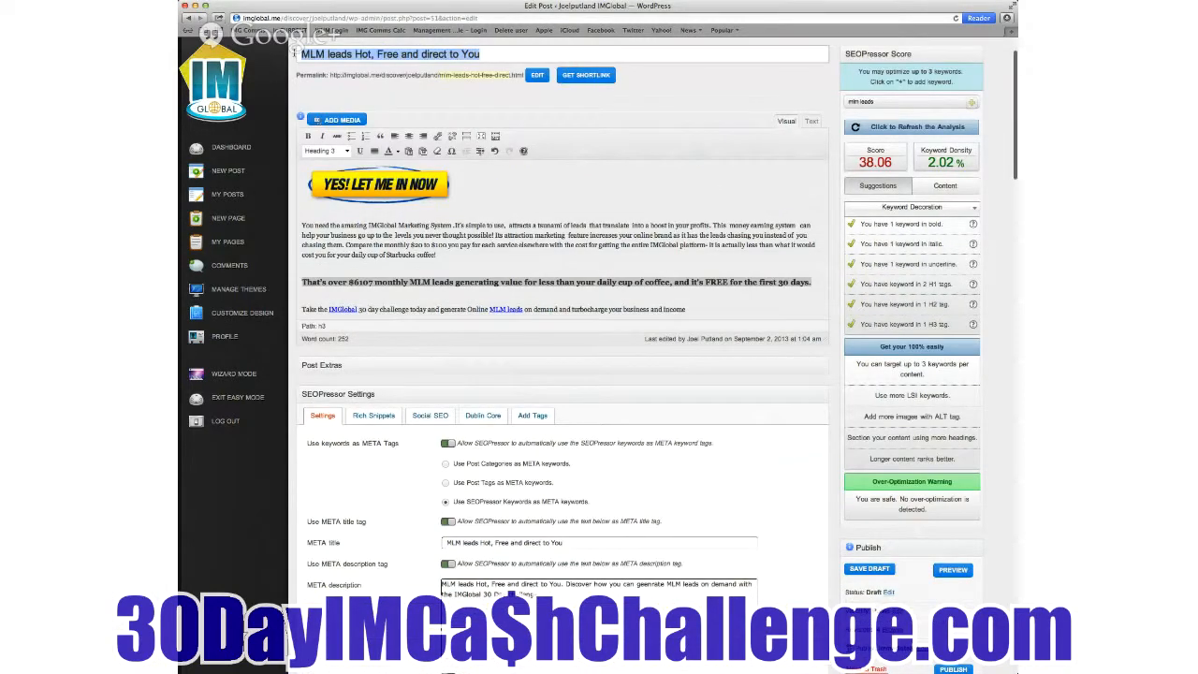
# - Delete one "e" from the misspelled word "geenrate" in the META description of the SEOPressor settings
pyautogui.scroll(-4, 570, 343)
pyautogui.click(492, 386)
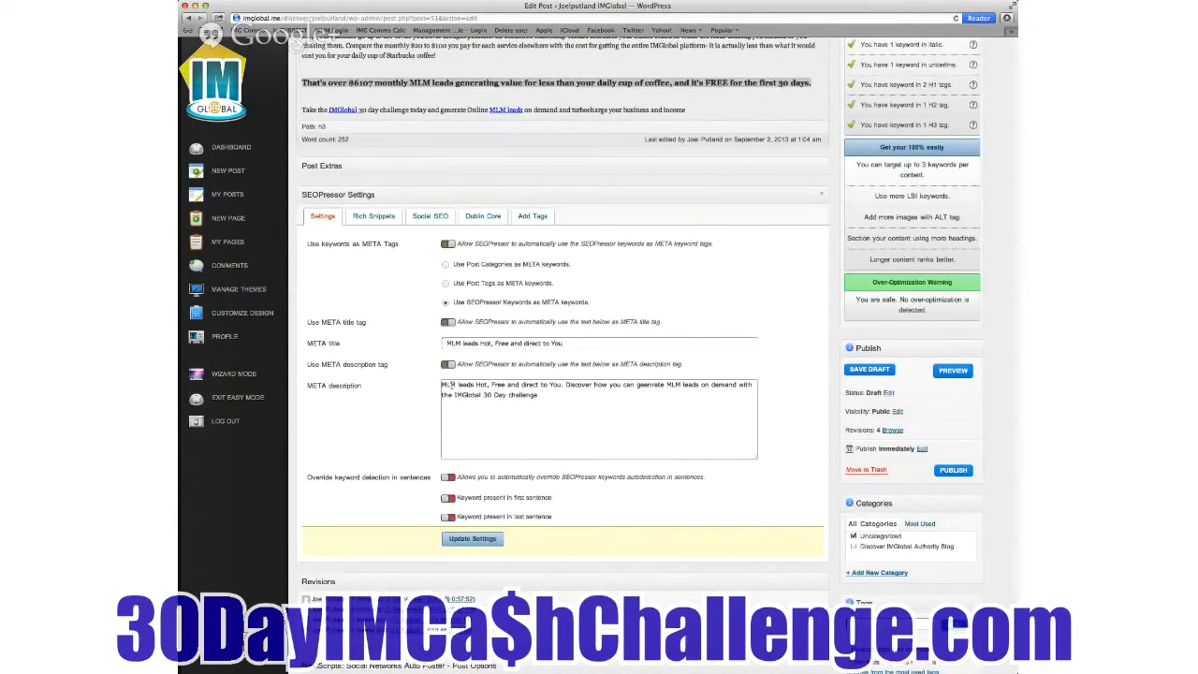
pyautogui.moveTo(442, 385); pyautogui.dragTo(540, 397)
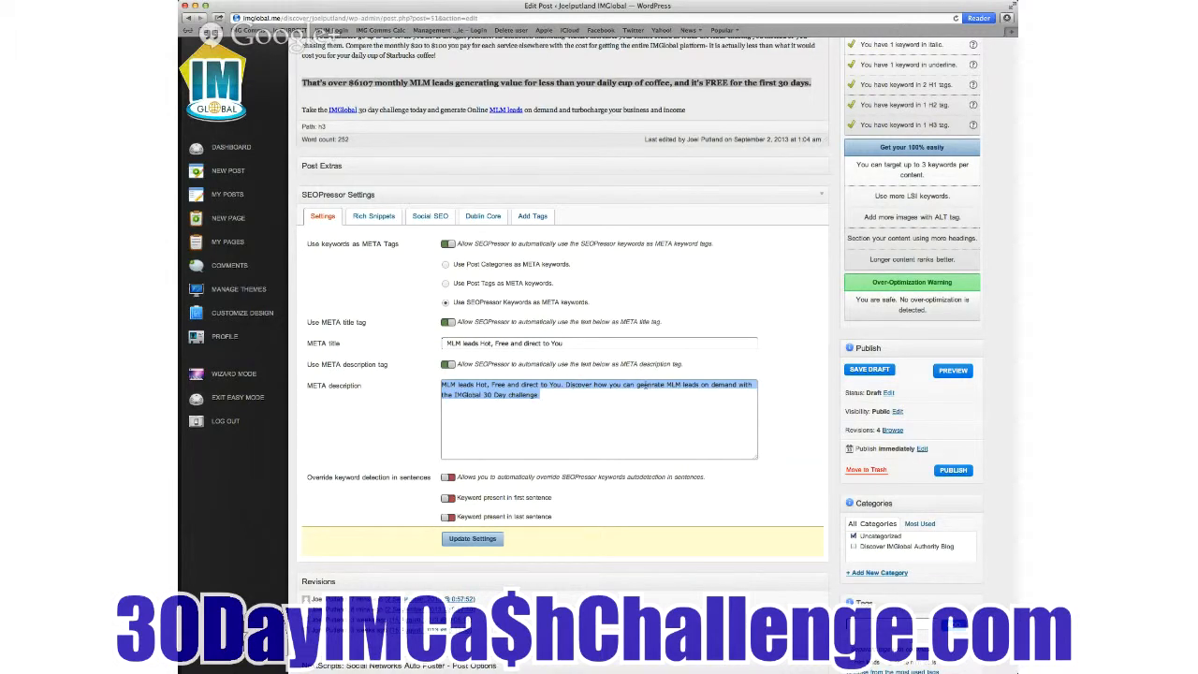
pyautogui.click(646, 384)
pyautogui.press('BackSpace')
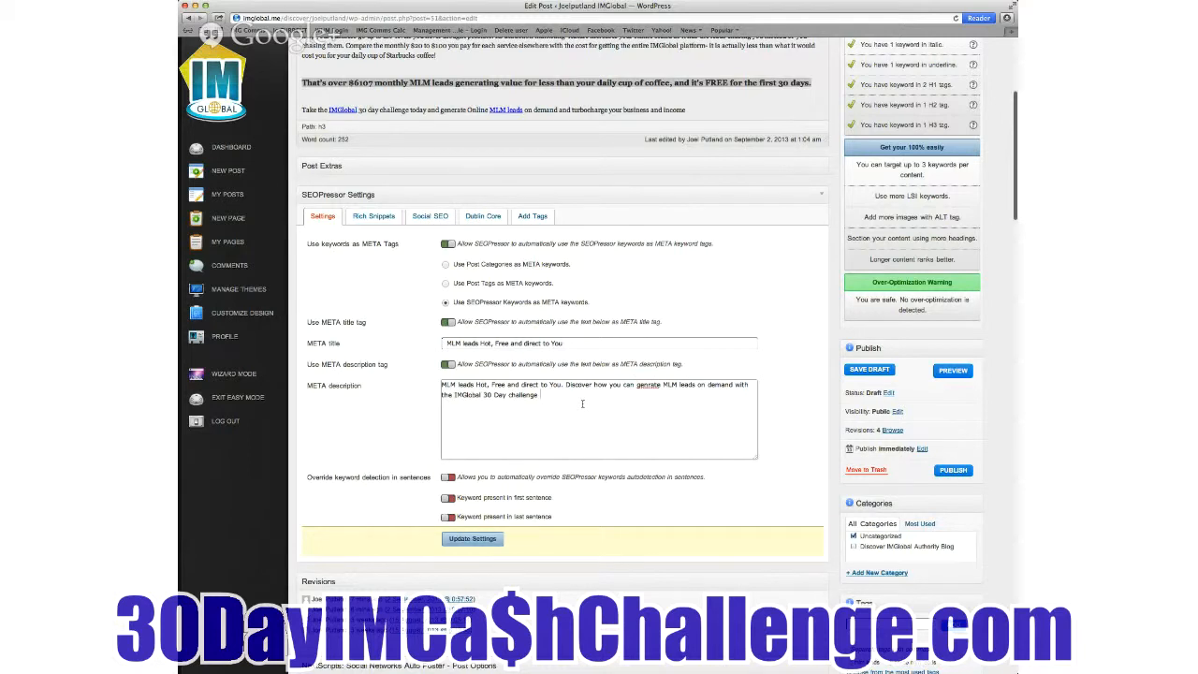
# - Update the SEOPressor settings and save the post as a draft
pyautogui.scroll(-1, 571, 416)
pyautogui.click(478, 511)
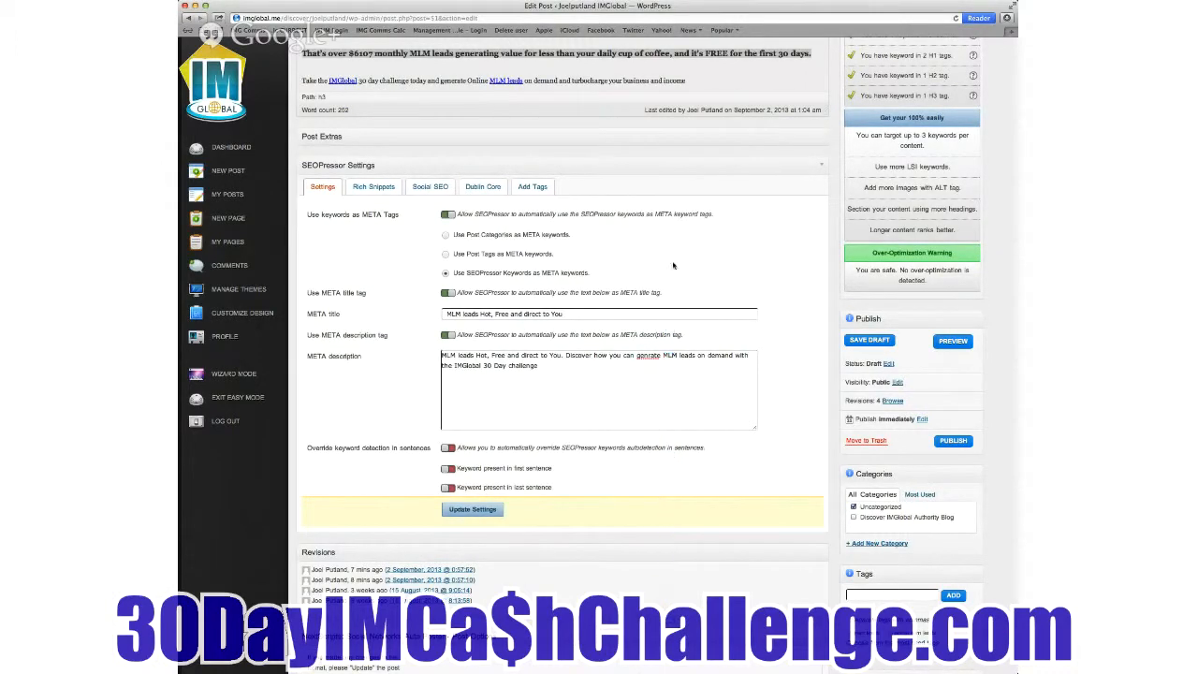
pyautogui.click(878, 340)
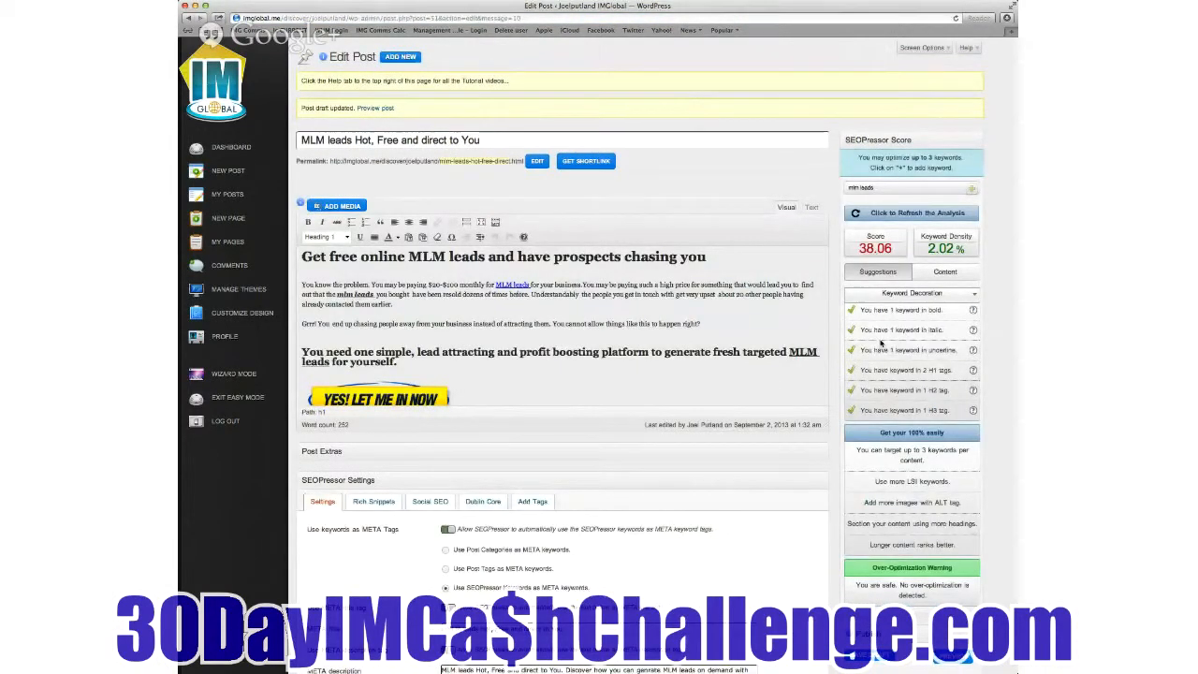
pyautogui.scroll(-1, 882, 346)
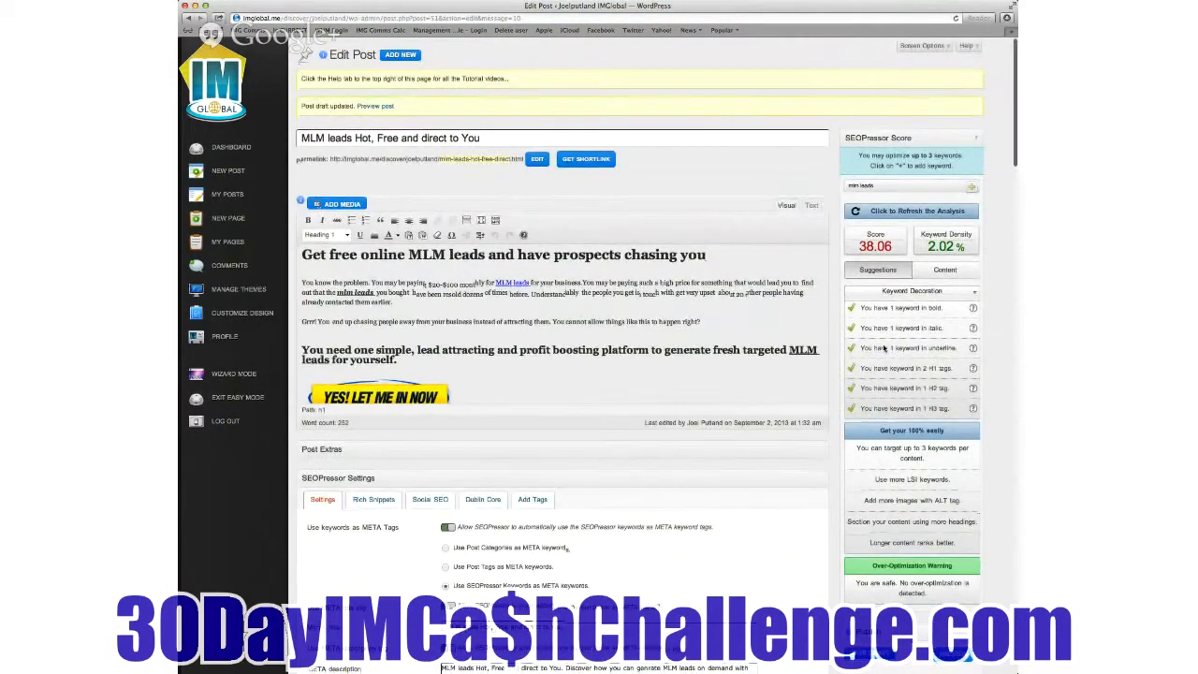
pyautogui.scroll(-2, 883, 347)
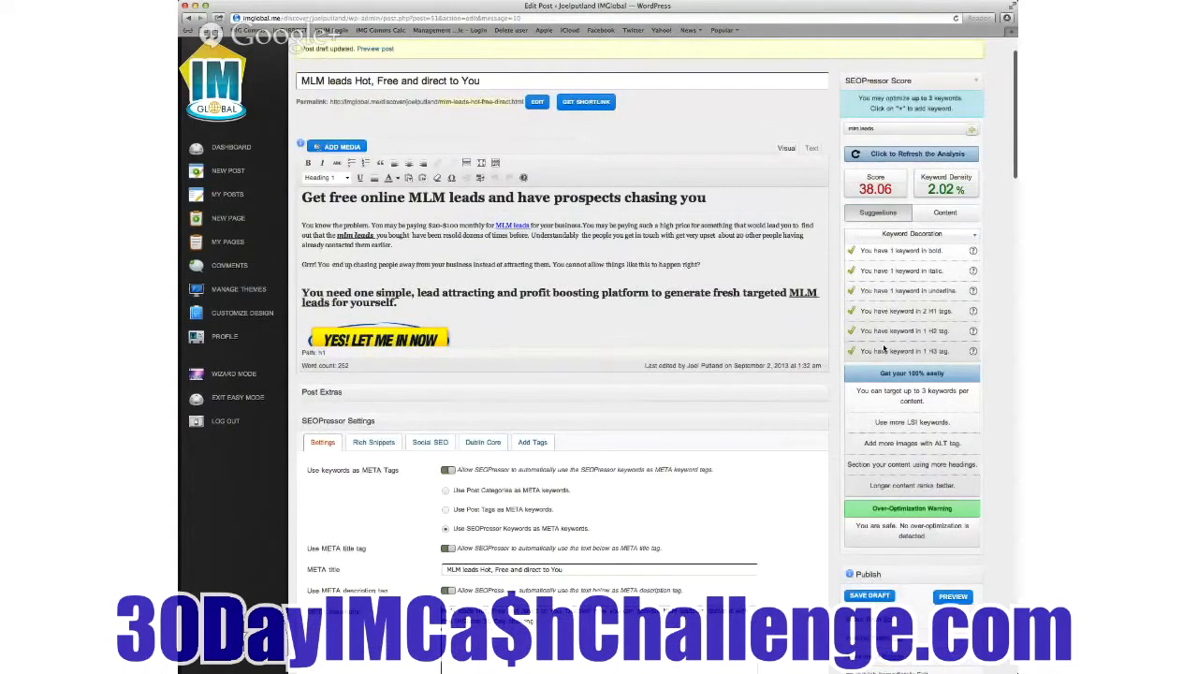
pyautogui.scroll(-5, 883, 347)
pyautogui.click(871, 407)
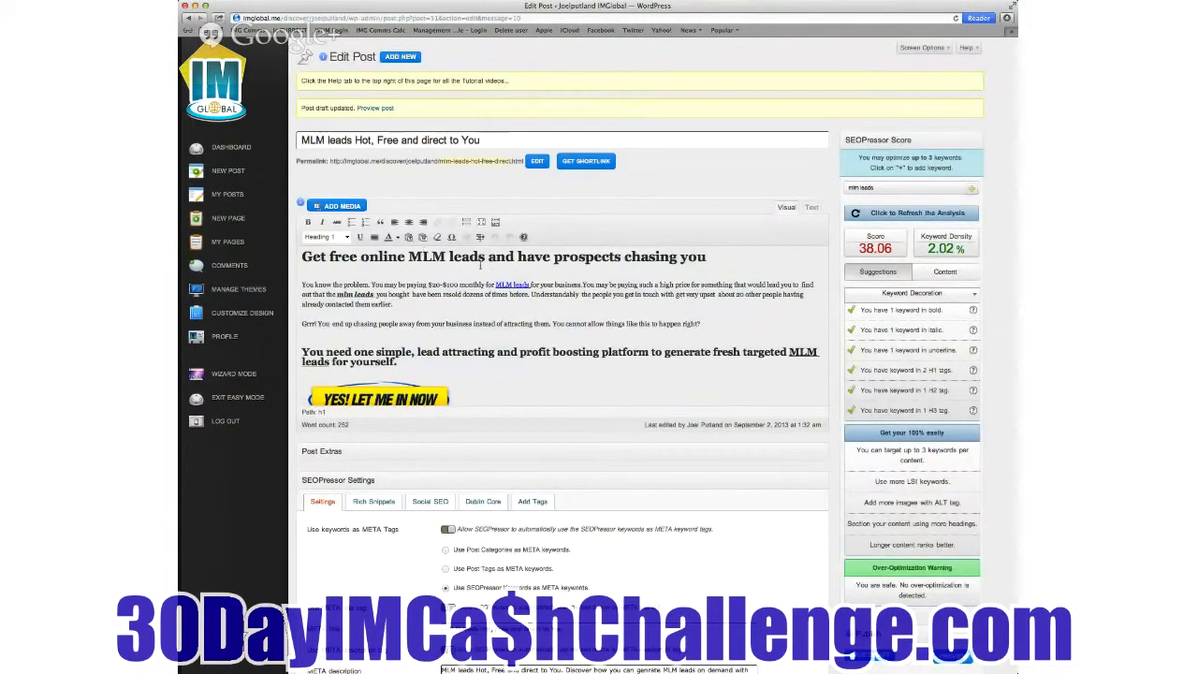
# - Enter "mlm leads" as a tag for the post and add it
pyautogui.scroll(-2, 575, 285)
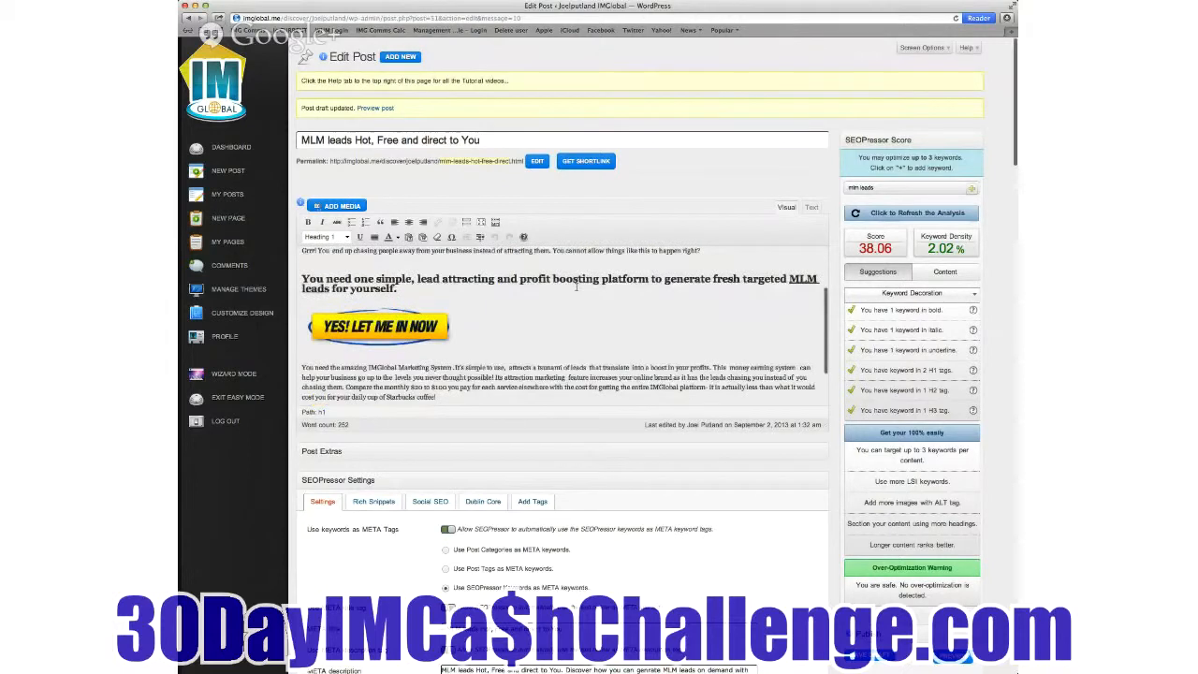
pyautogui.scroll(-4, 575, 286)
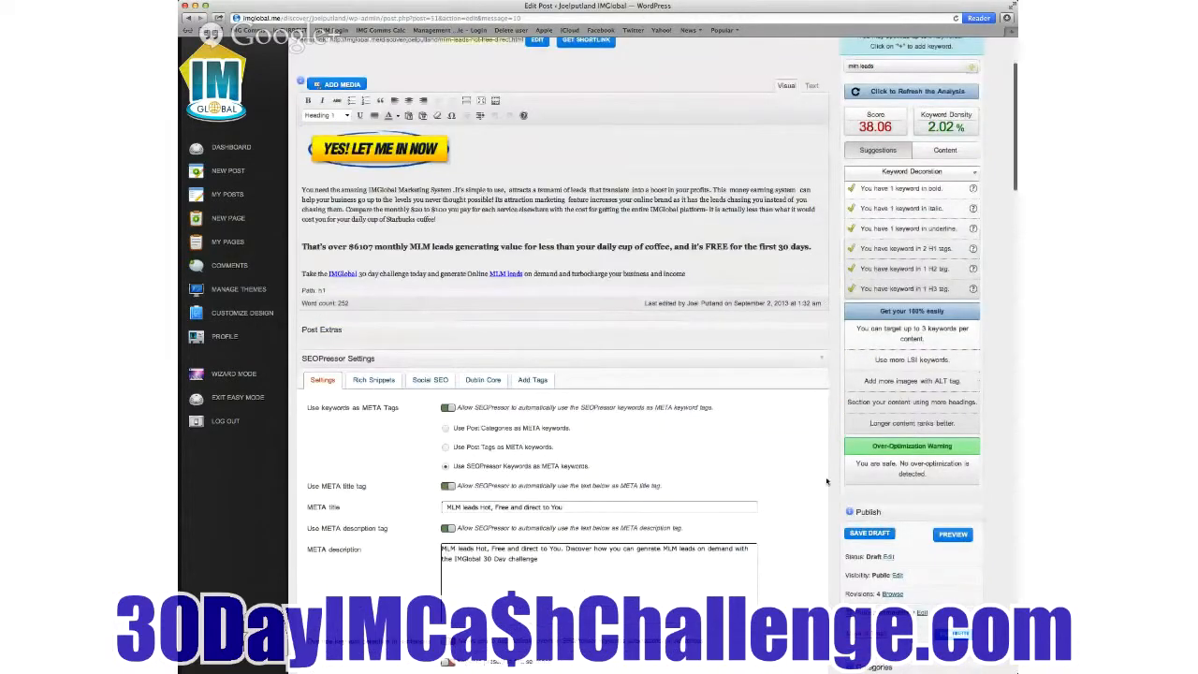
pyautogui.scroll(-4, 826, 481)
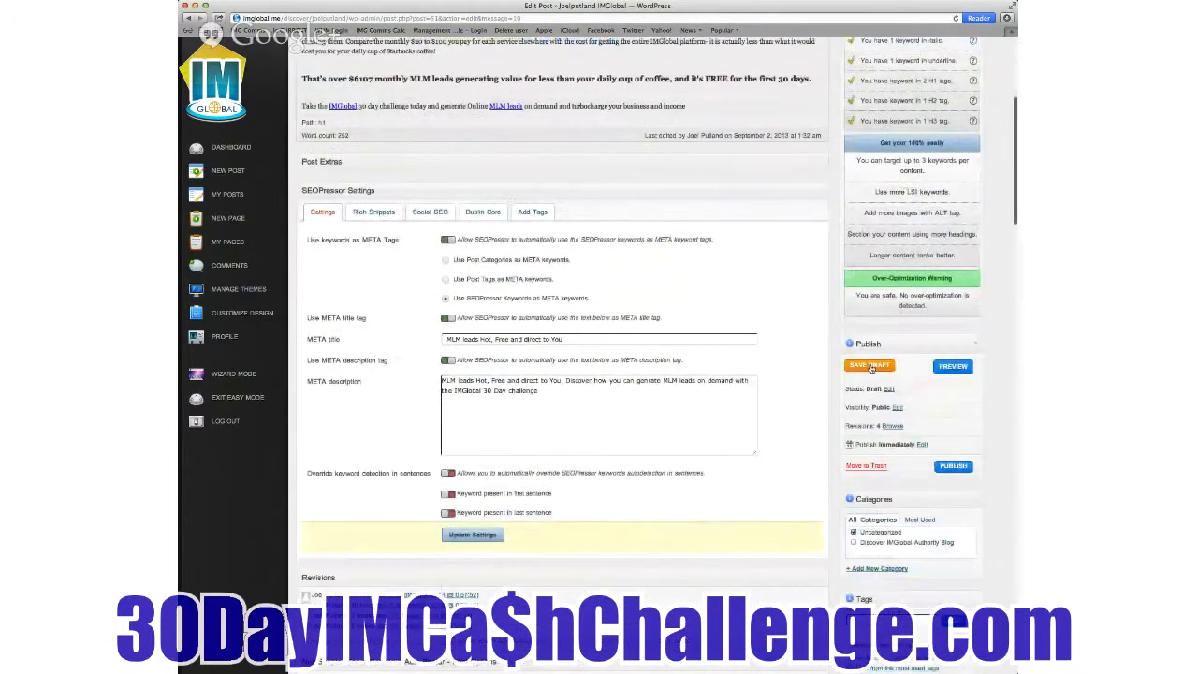
pyautogui.scroll(-3, 772, 405)
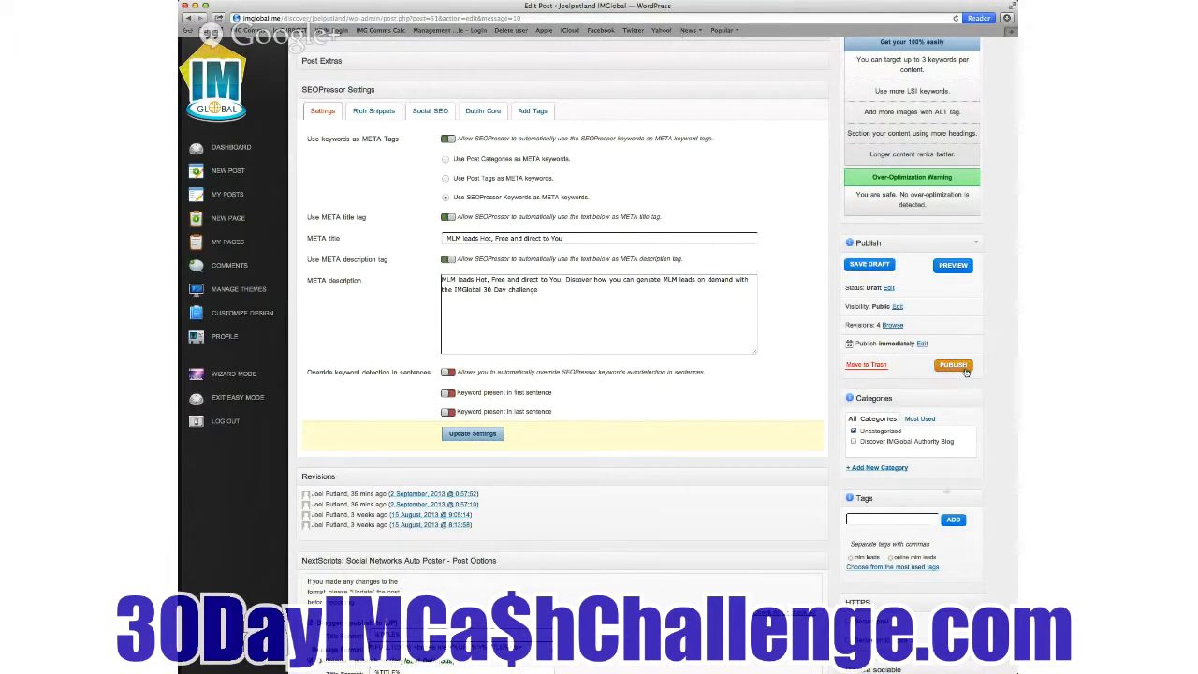
pyautogui.click(876, 519)
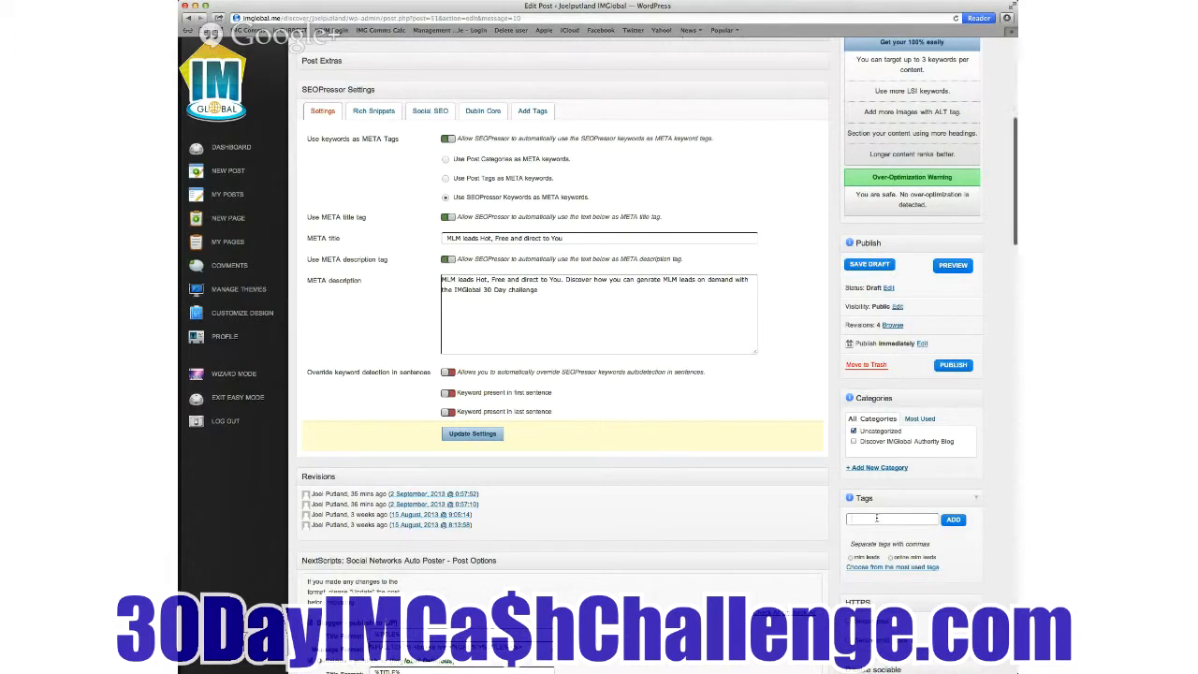
pyautogui.scroll(-2, 876, 518)
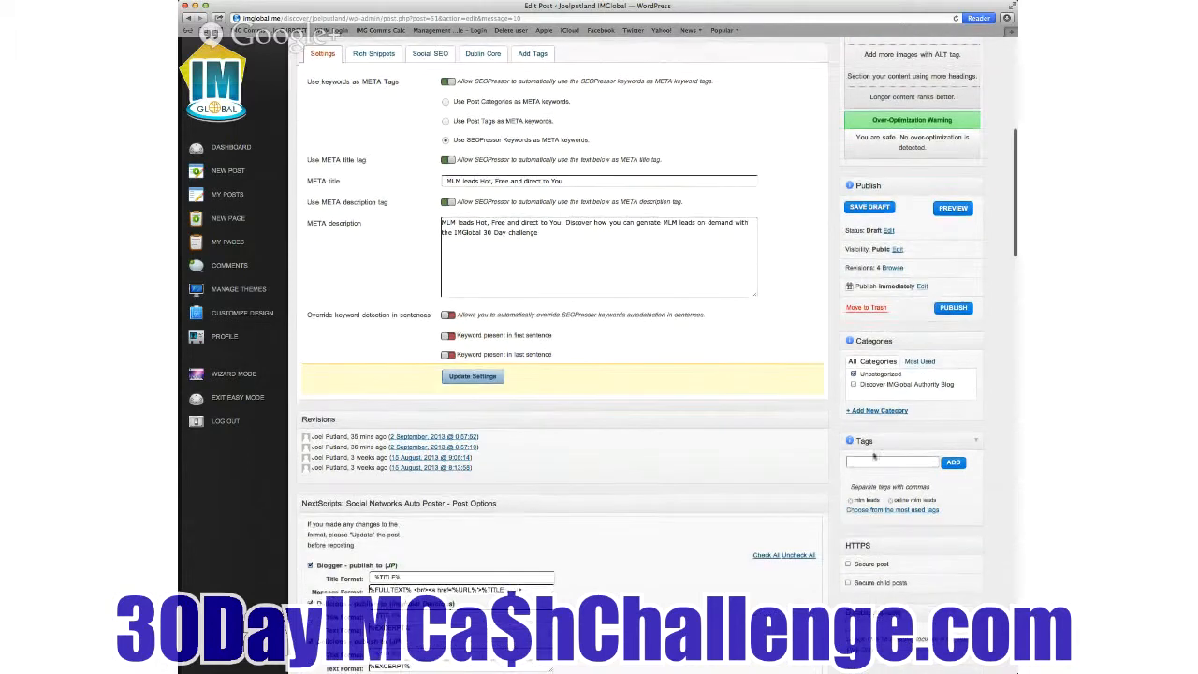
pyautogui.click(854, 462)
pyautogui.write('mlm leads')
pyautogui.click(953, 462)
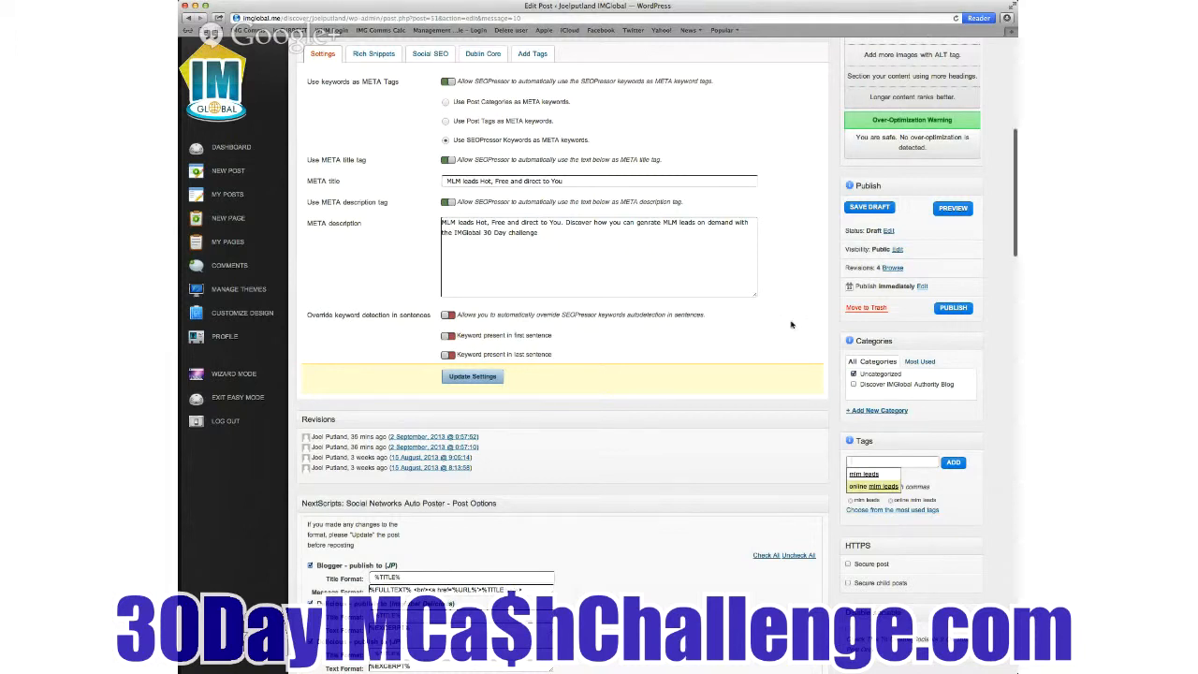
# - Look over the post content, its META settings and the Rich Snippets, Social SEO, Dublin Core and Add Tags sections of SEOPressor
pyautogui.scroll(2, 791, 325)
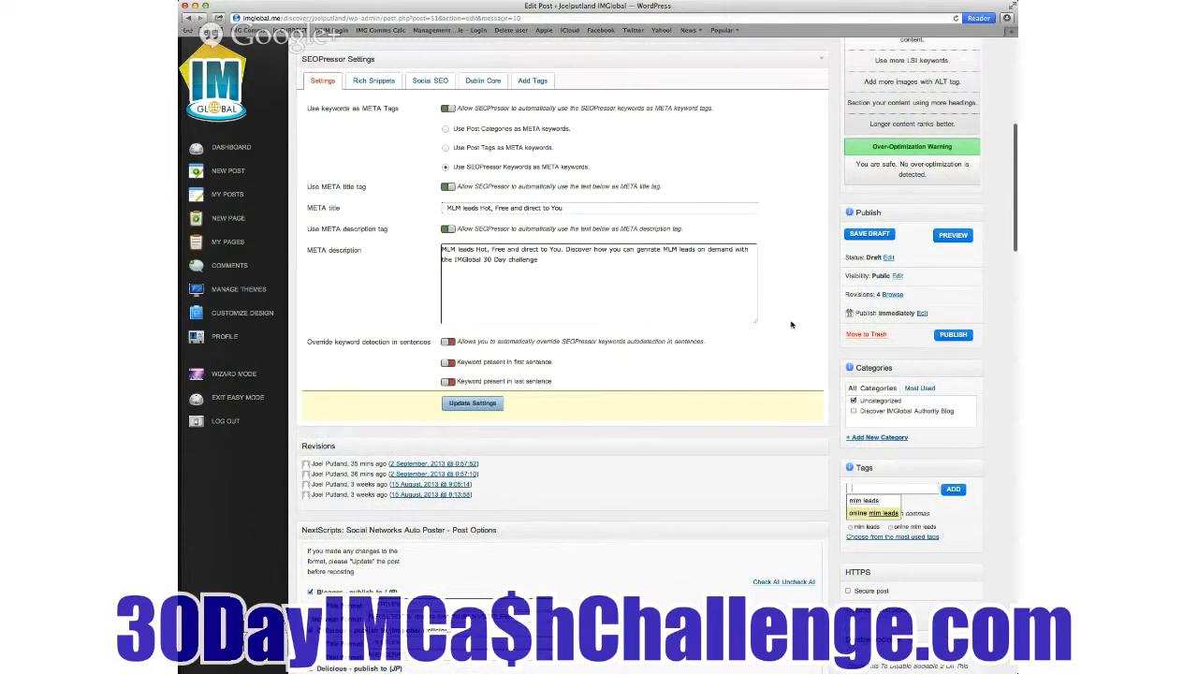
pyautogui.scroll(4, 791, 325)
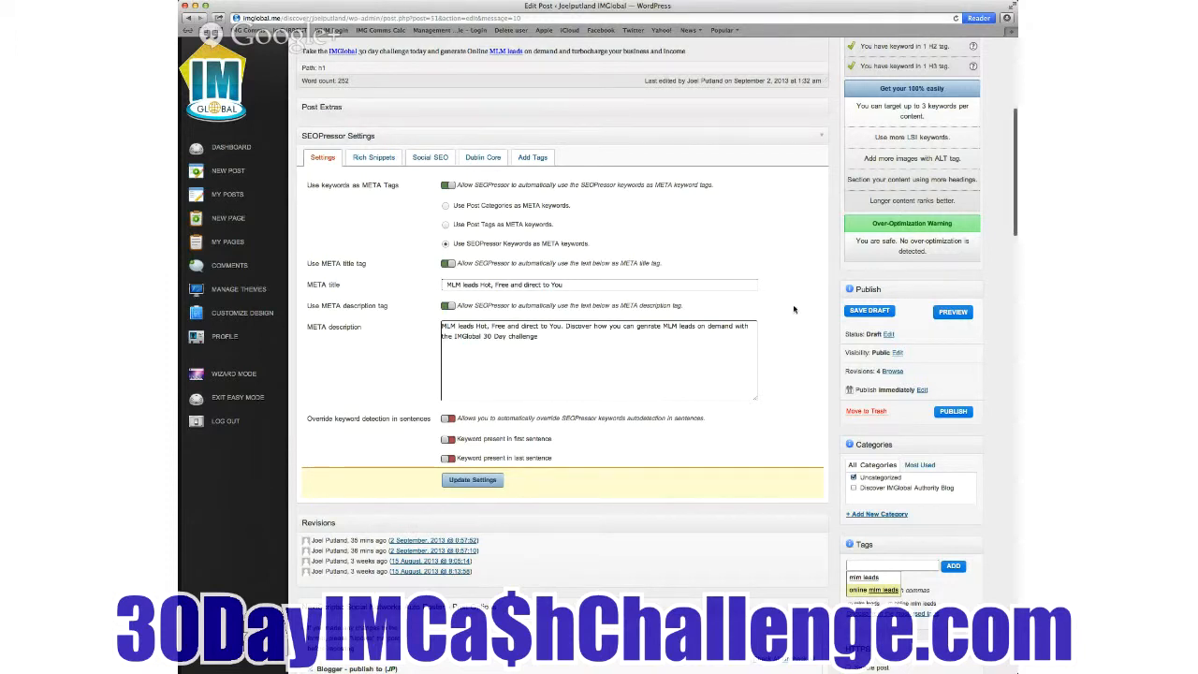
pyautogui.scroll(2, 793, 309)
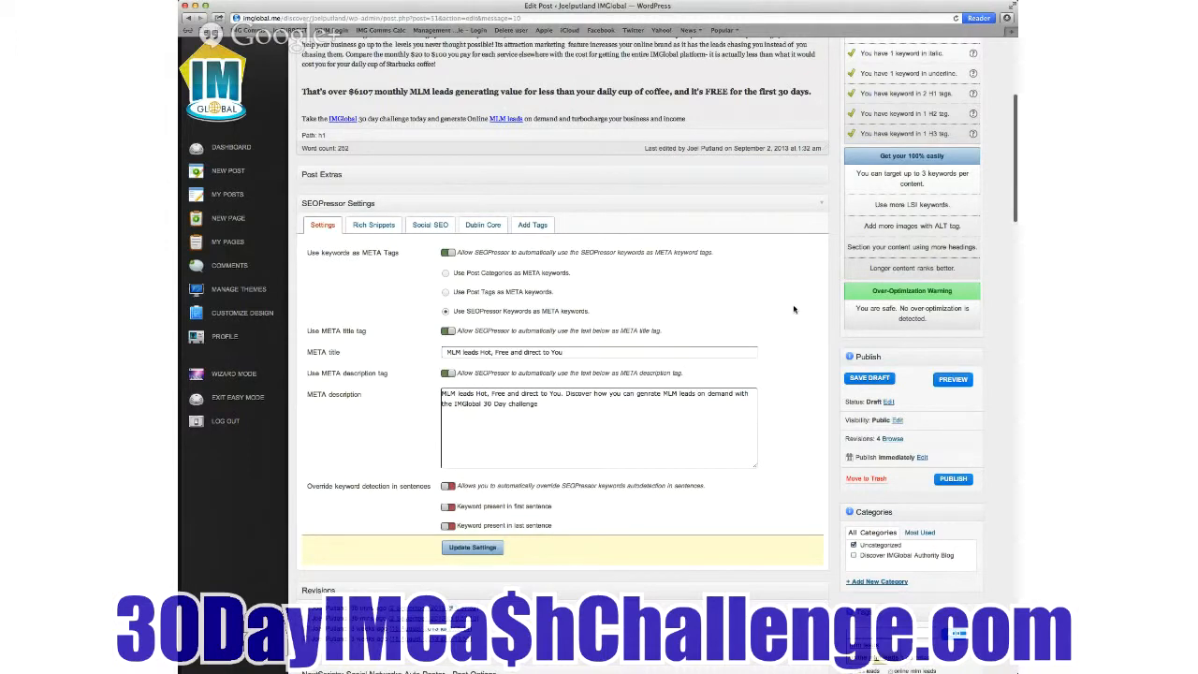
pyautogui.scroll(5, 793, 309)
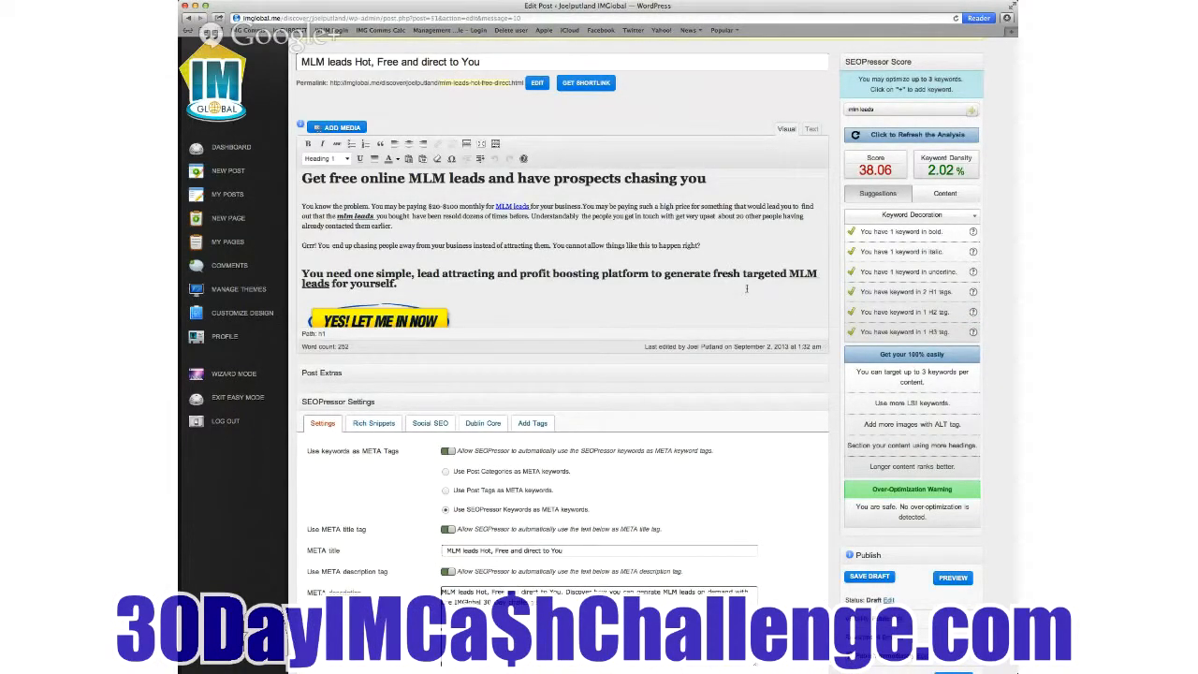
pyautogui.scroll(-4, 745, 288)
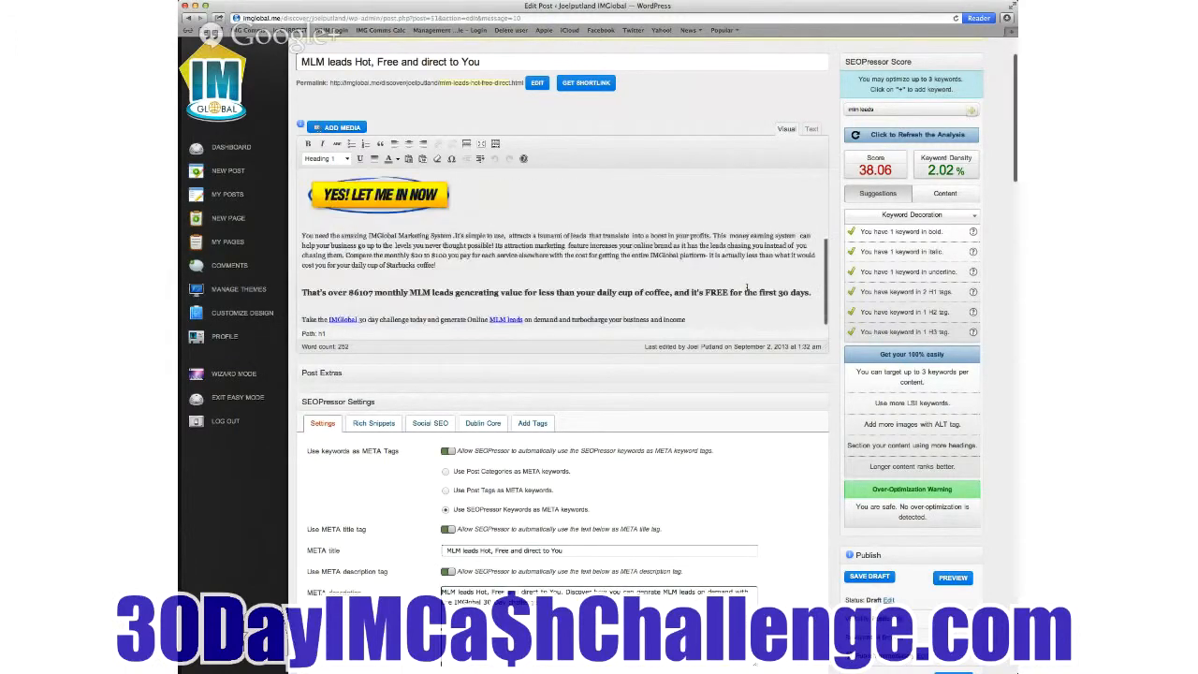
pyautogui.scroll(-3, 561, 309)
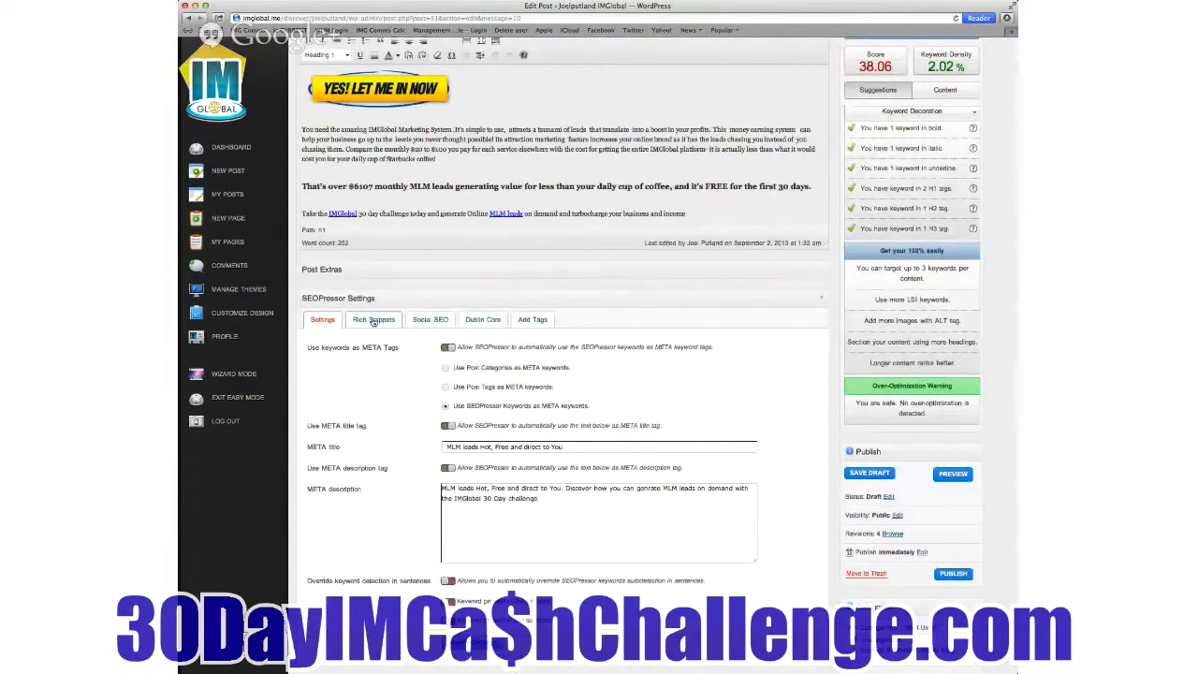
pyautogui.click(374, 320)
pyautogui.click(424, 320)
pyautogui.click(482, 320)
pyautogui.click(533, 320)
pyautogui.click(374, 320)
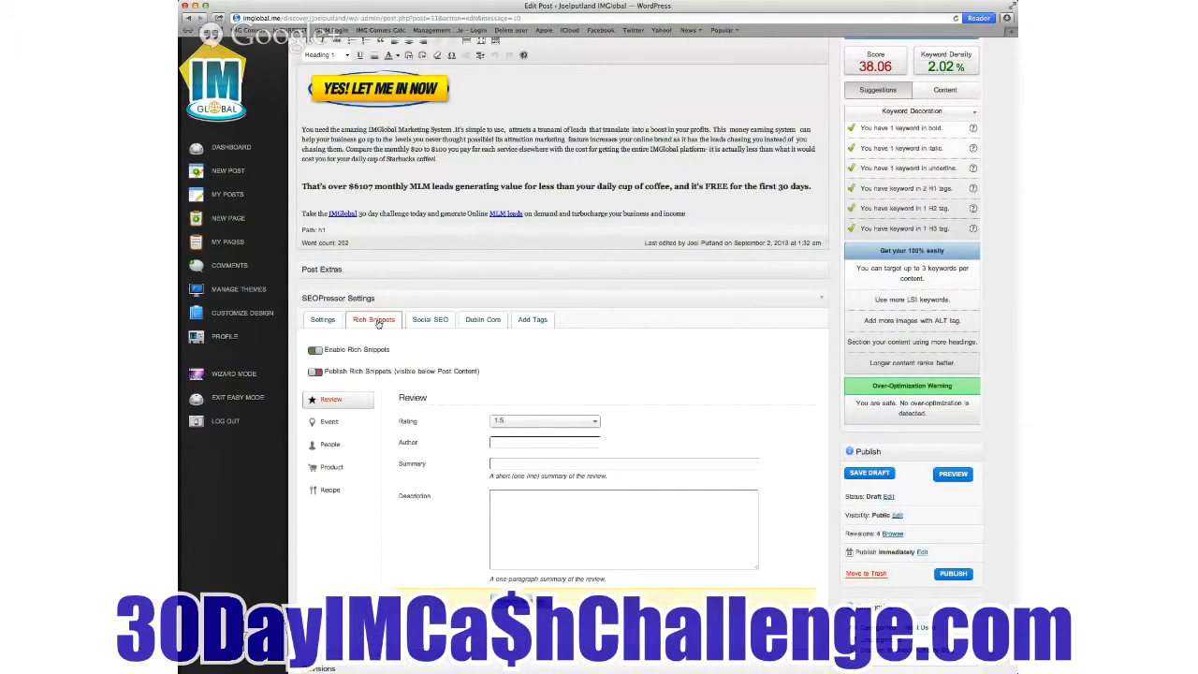
pyautogui.click(323, 320)
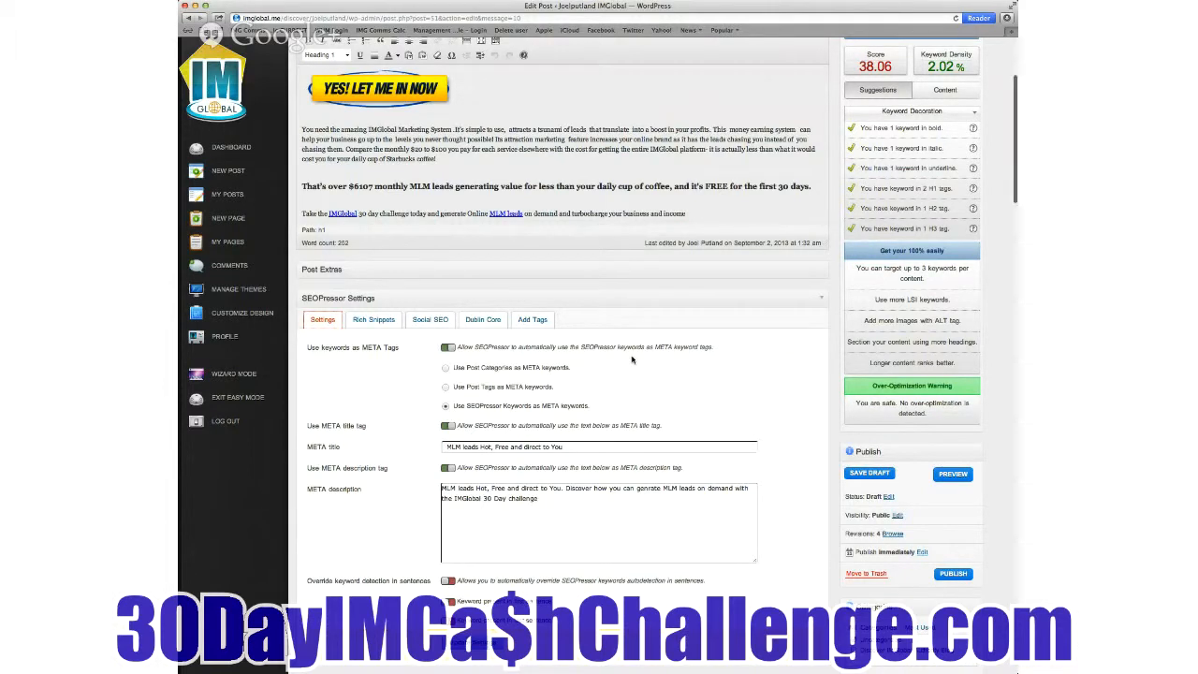
pyautogui.scroll(2, 631, 360)
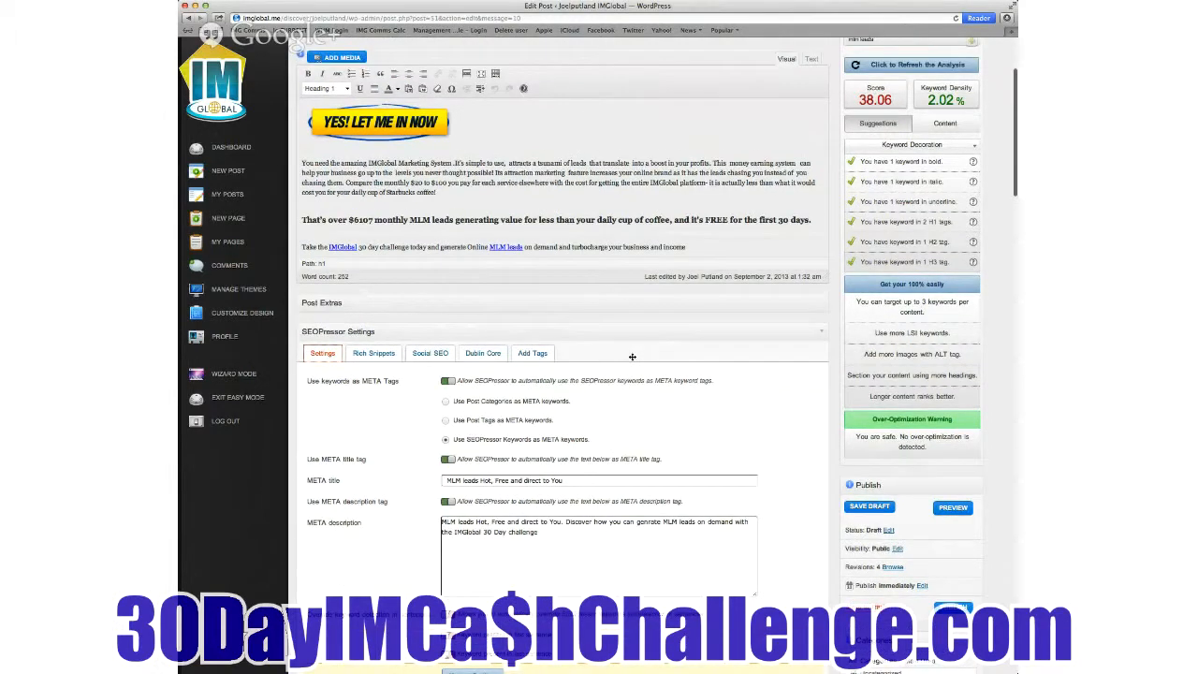
pyautogui.scroll(5, 632, 357)
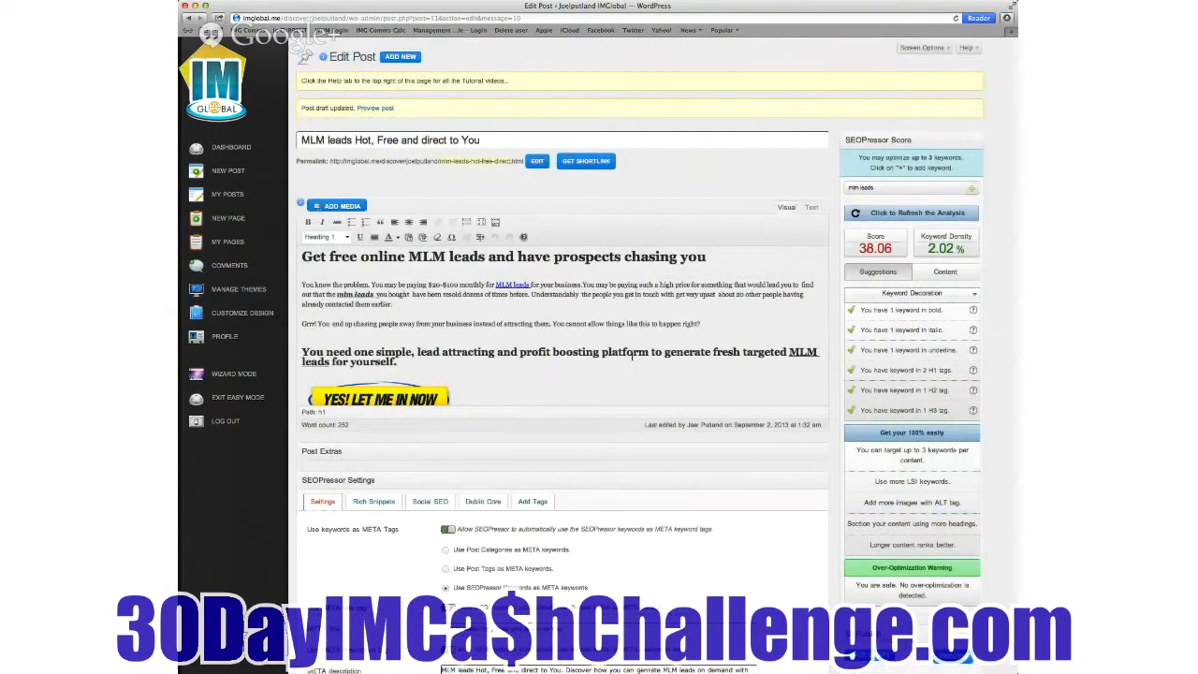